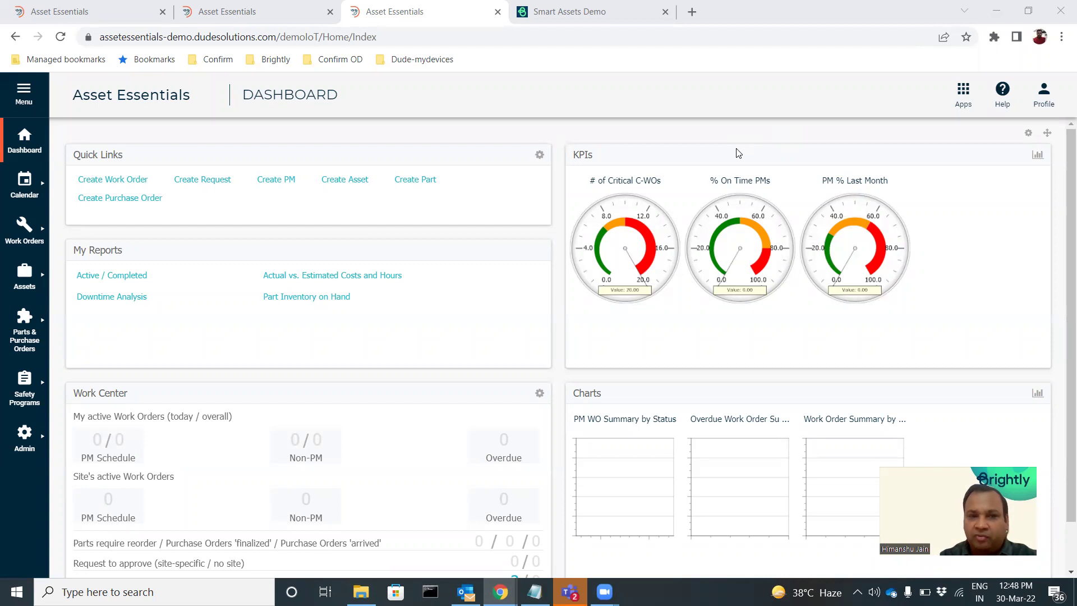
Step: Open the Smart Assets sensor management for the Employee Fridge asset from its Asset Essentials record
click(962, 97)
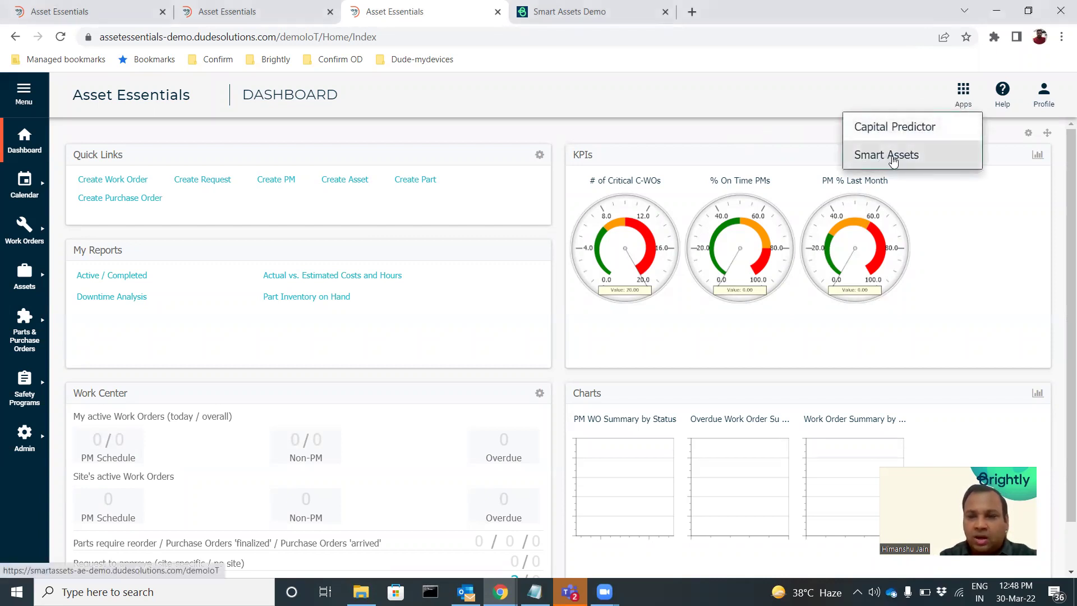
click(268, 16)
click(157, 12)
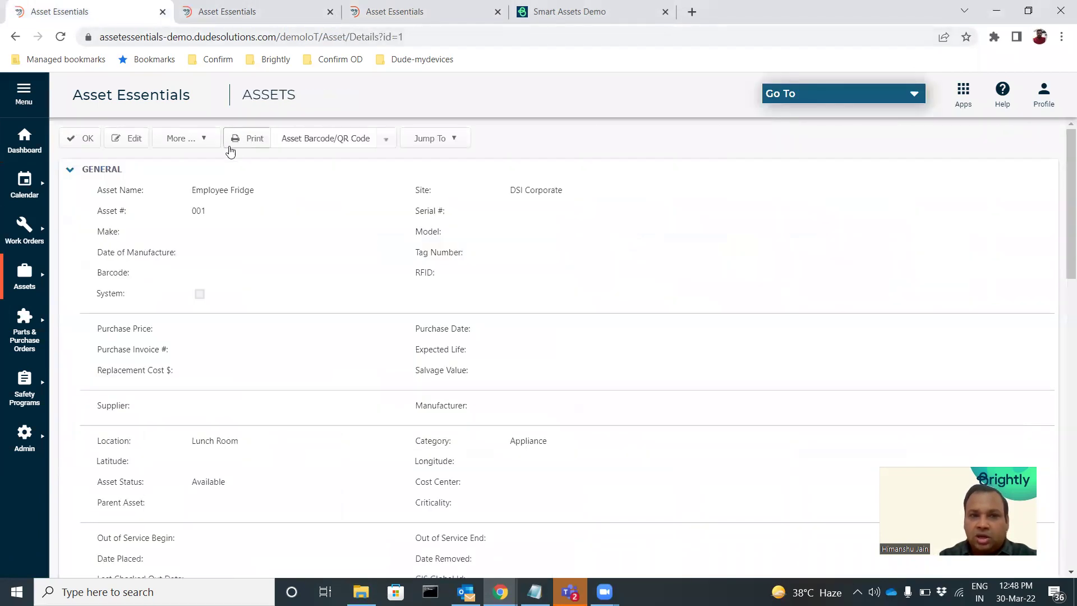
click(206, 144)
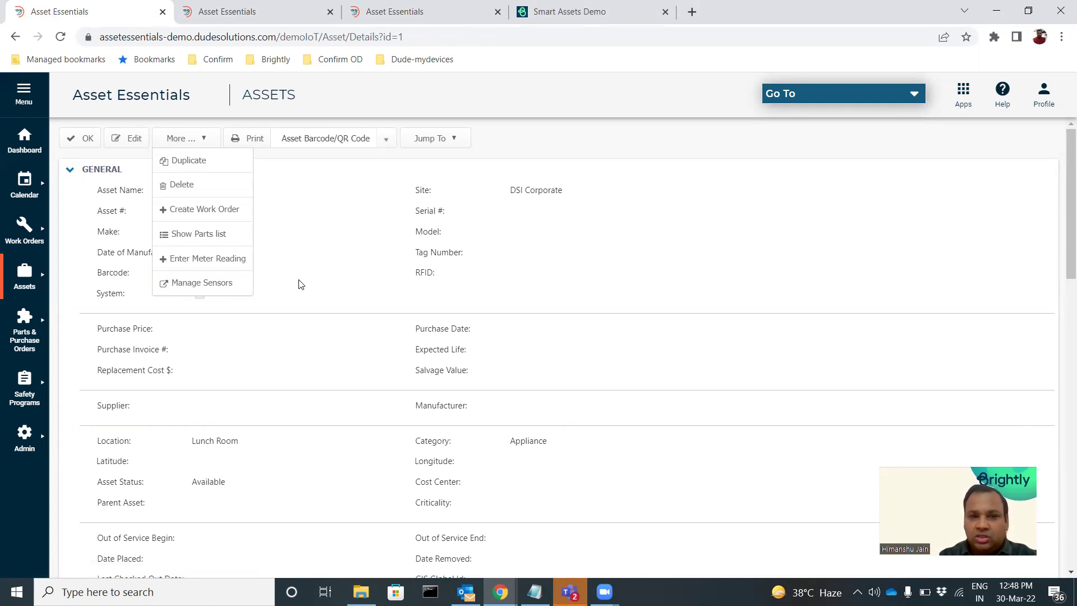
click(217, 283)
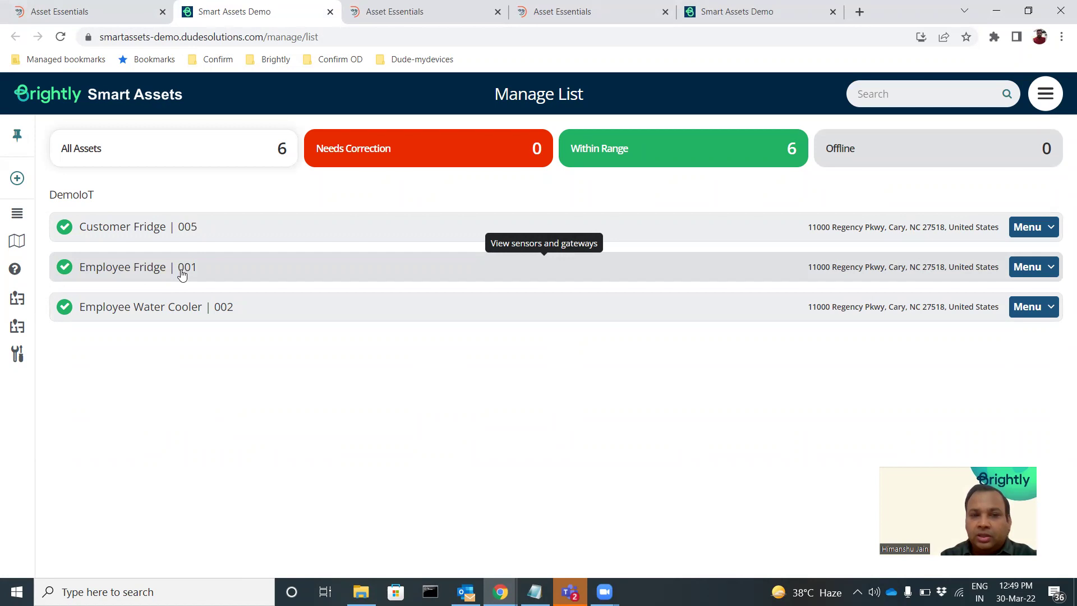
Step: Expand the sensors of Employee Fridge | 001 and browse the catalogue of simulated devices for it
click(181, 273)
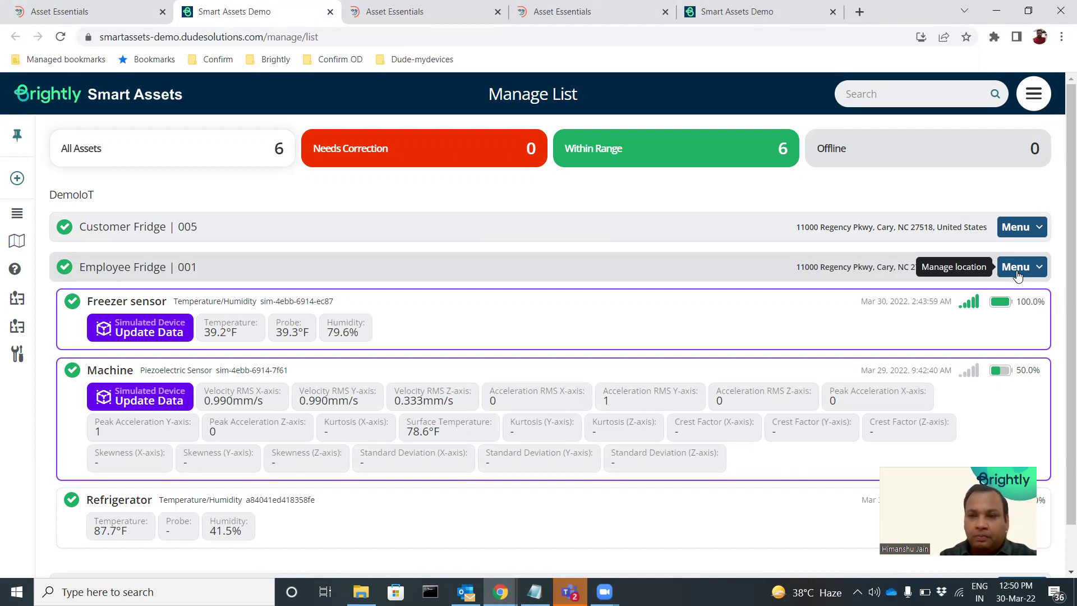
click(1018, 275)
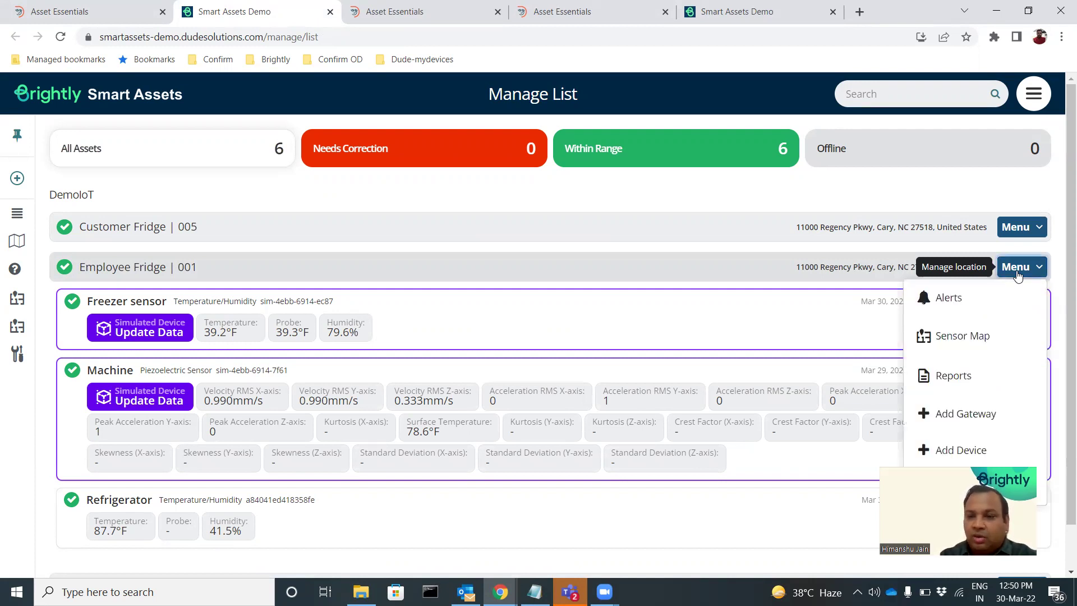
scroll(1061, 395, down, 1)
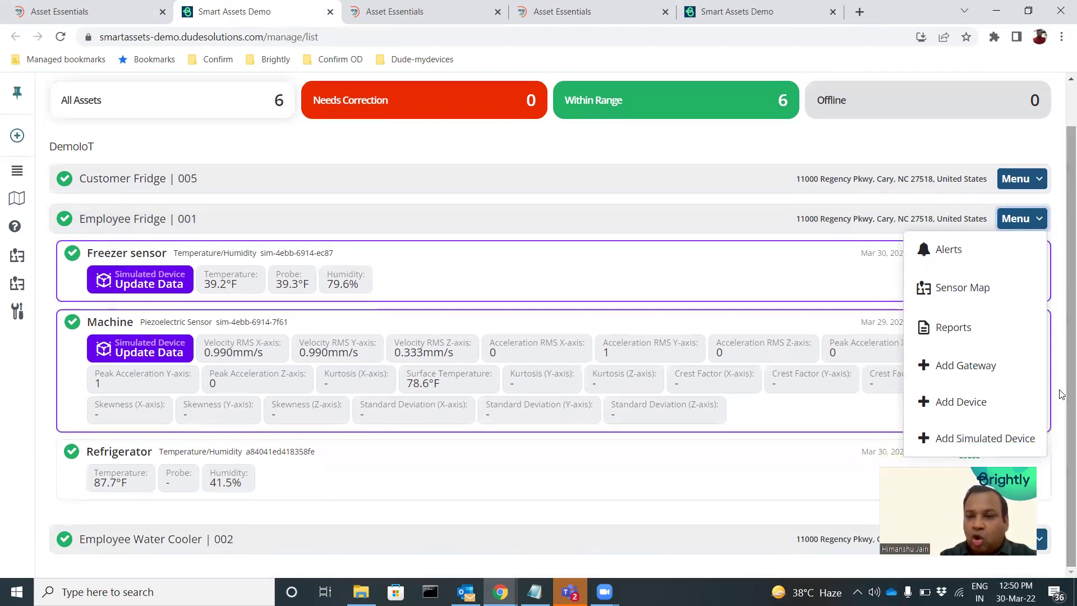
click(971, 439)
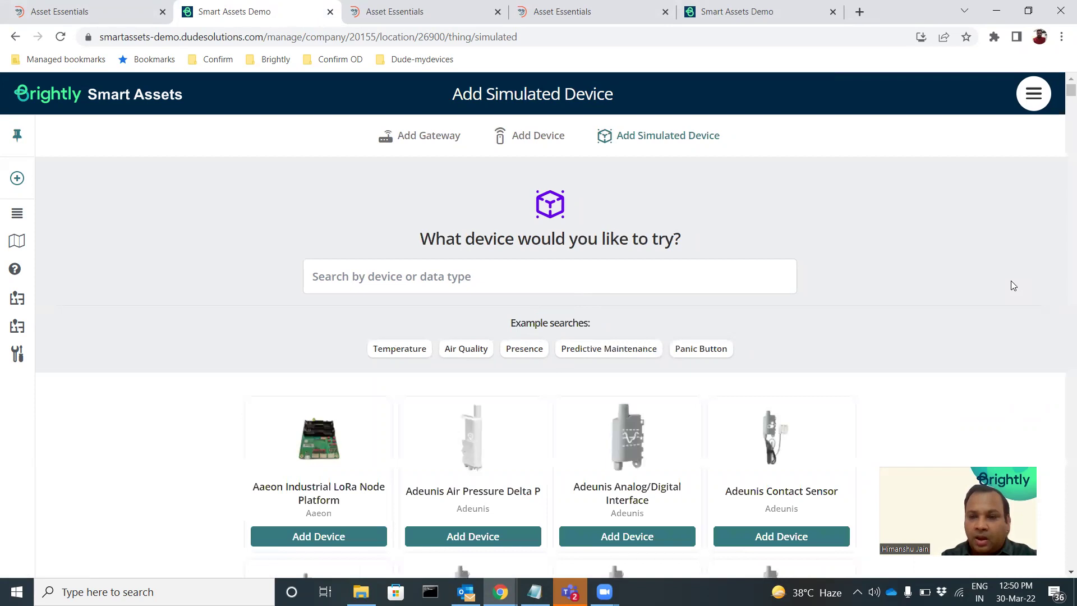
scroll(1060, 100, down, 10)
scroll(1062, 110, down, 3)
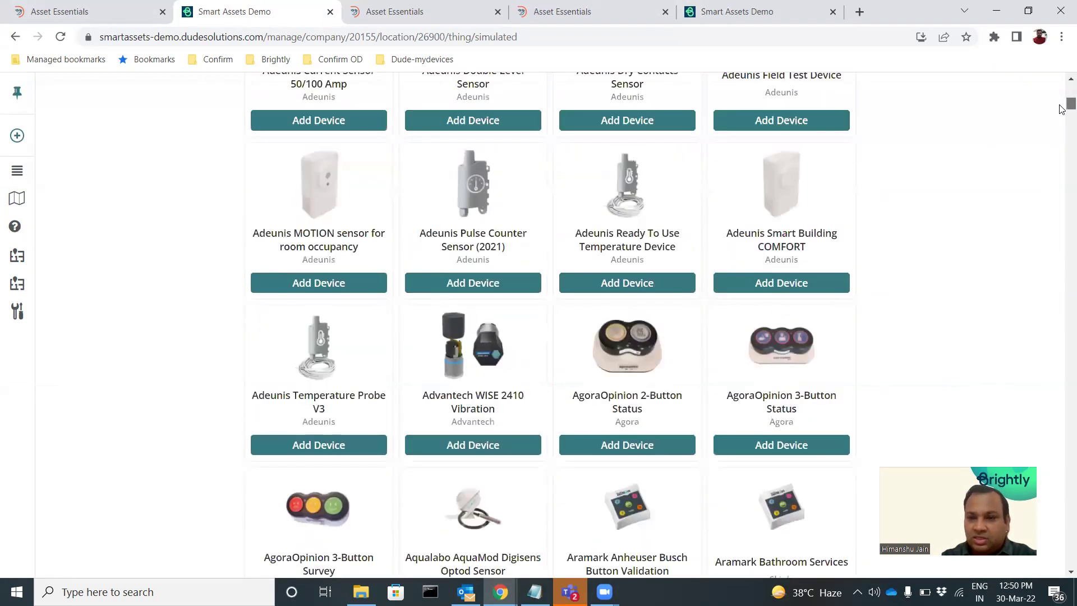
scroll(1062, 111, up, 15)
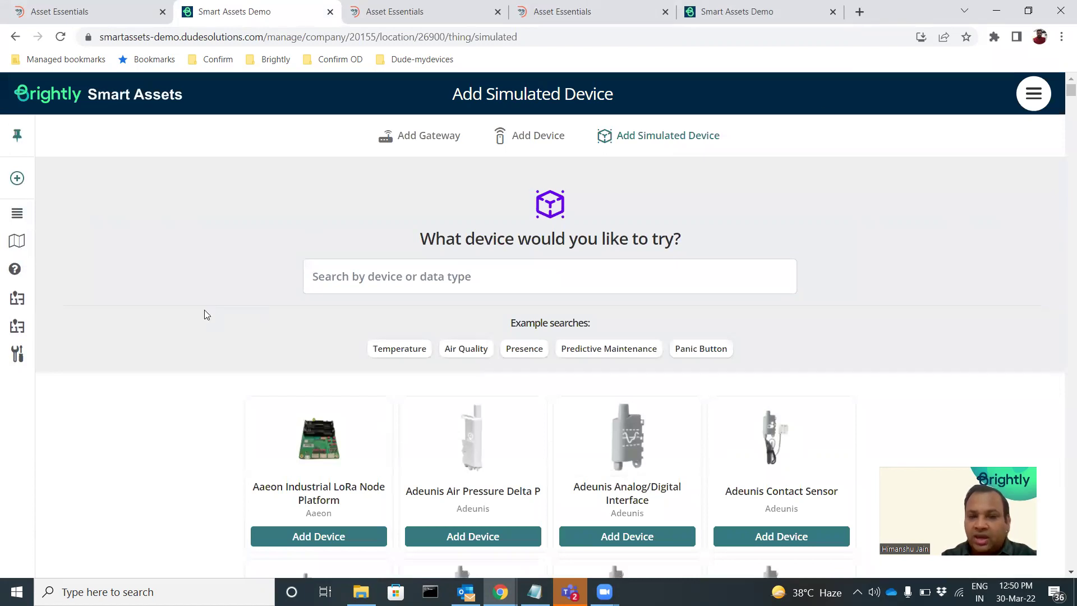
Step: Return to the asset list and review the sensors attached to Employee Fridge | 001
click(11, 218)
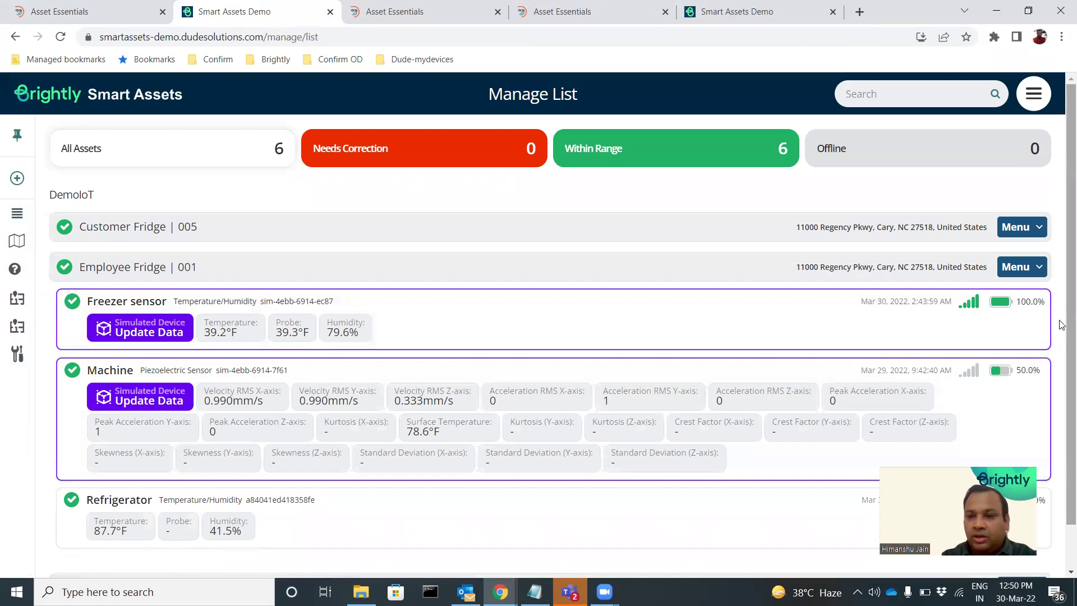
scroll(402, 461, down, 1)
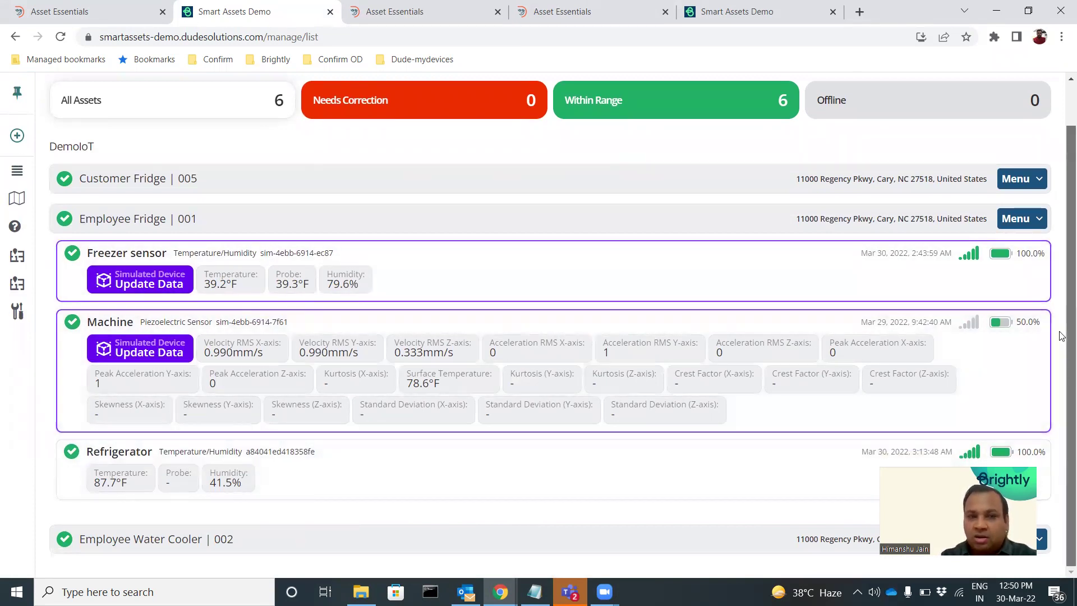
scroll(1060, 337, up, 2)
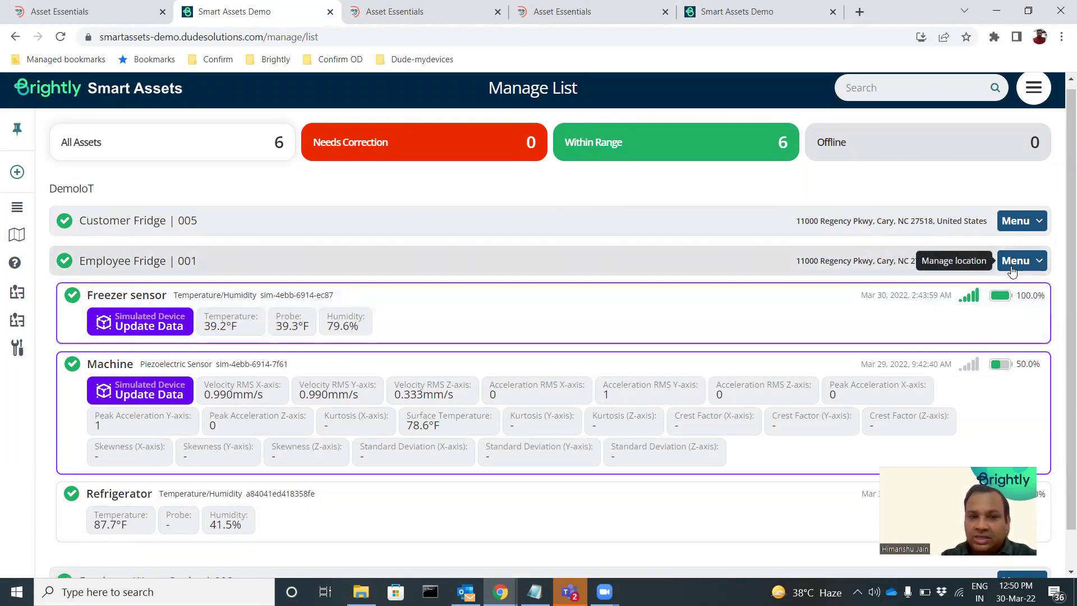
Step: Open the Freezer sensor Temperature Alert of Employee Fridge | 001 for editing and review its thresholds and notification contacts
click(1012, 270)
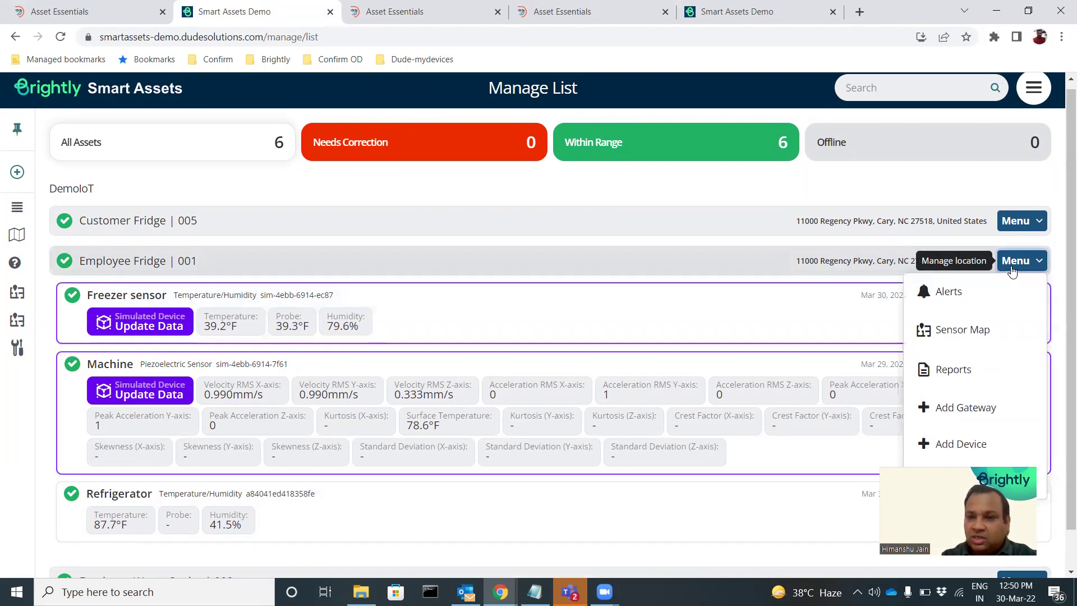
click(972, 297)
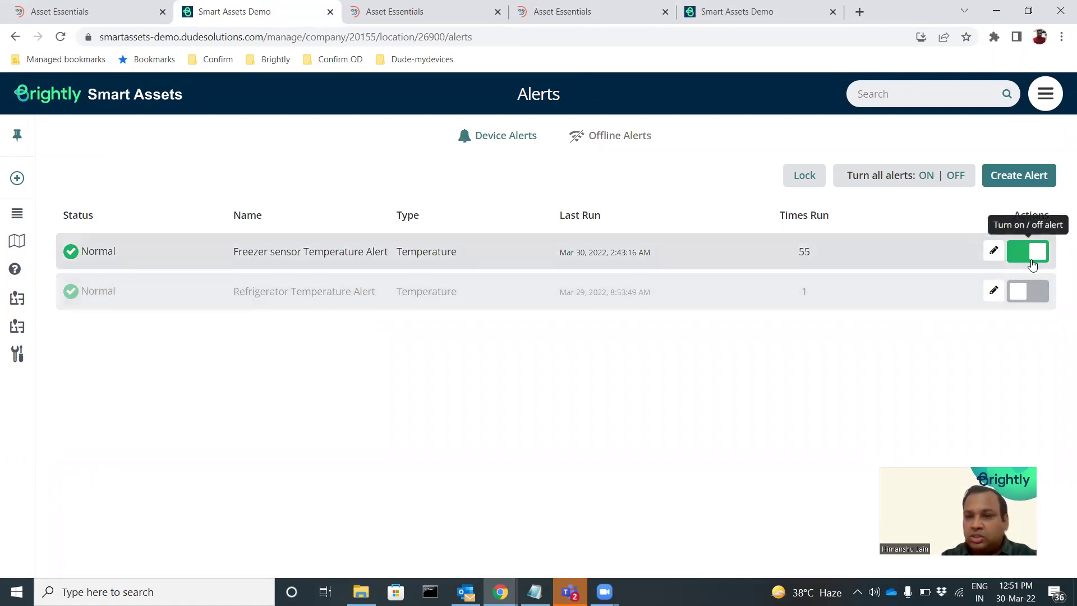
click(993, 252)
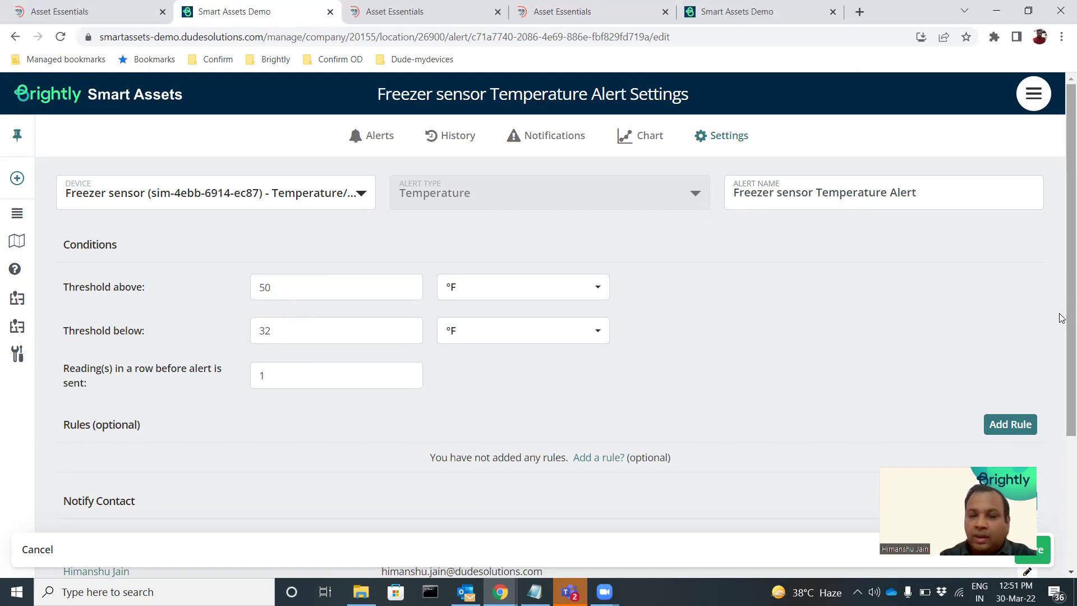
drag(1069, 318, 1060, 421)
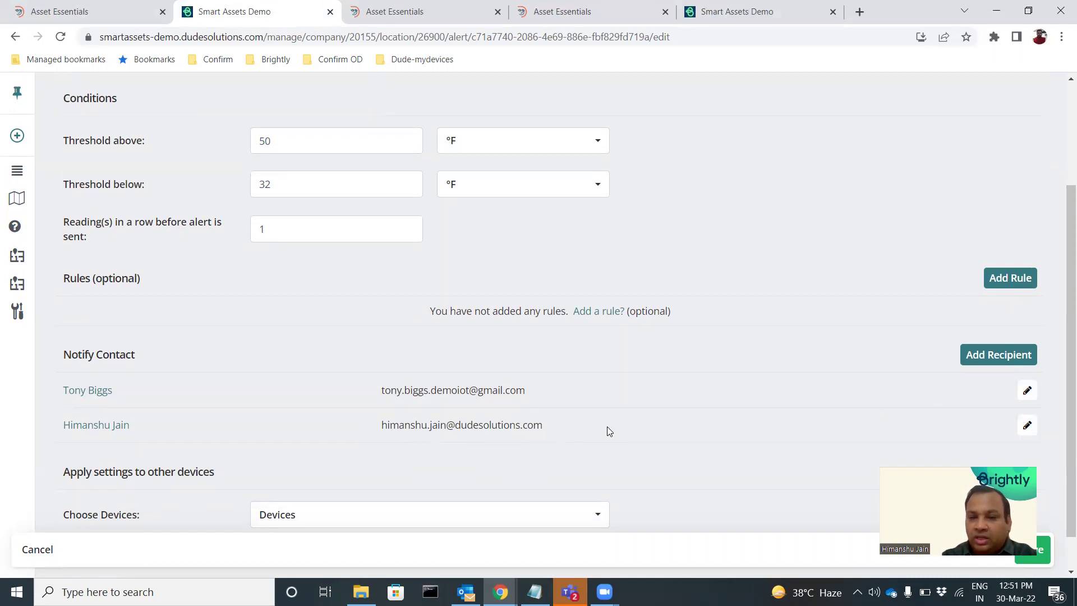
scroll(197, 239, up, 3)
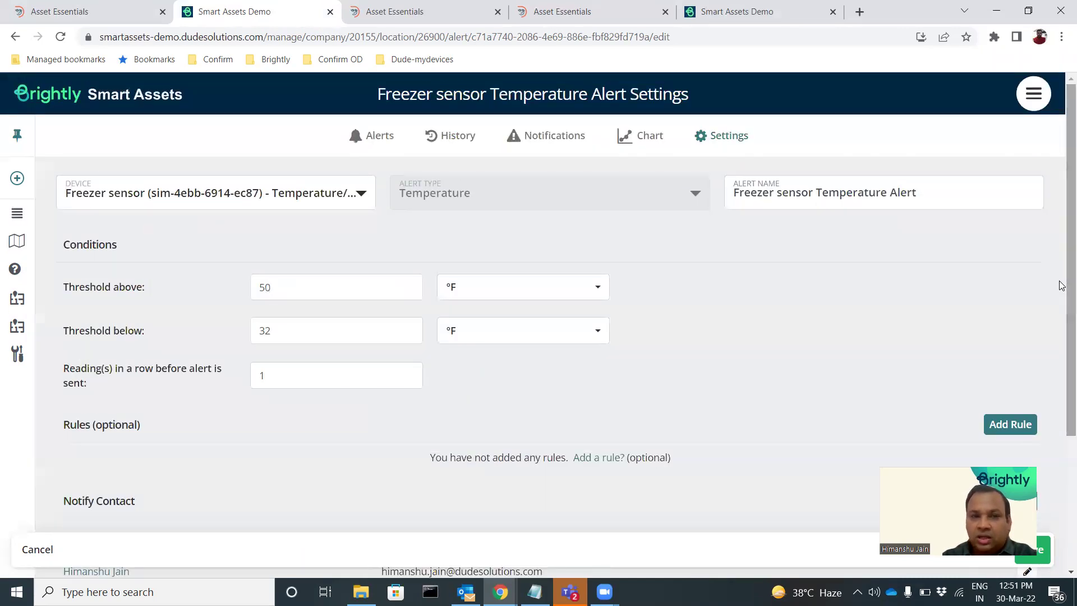
Step: Return to the asset list, generate new simulated data for the Freezer sensor, and collapse and re-expand Employee Fridge | 001
mouse_move(7, 219)
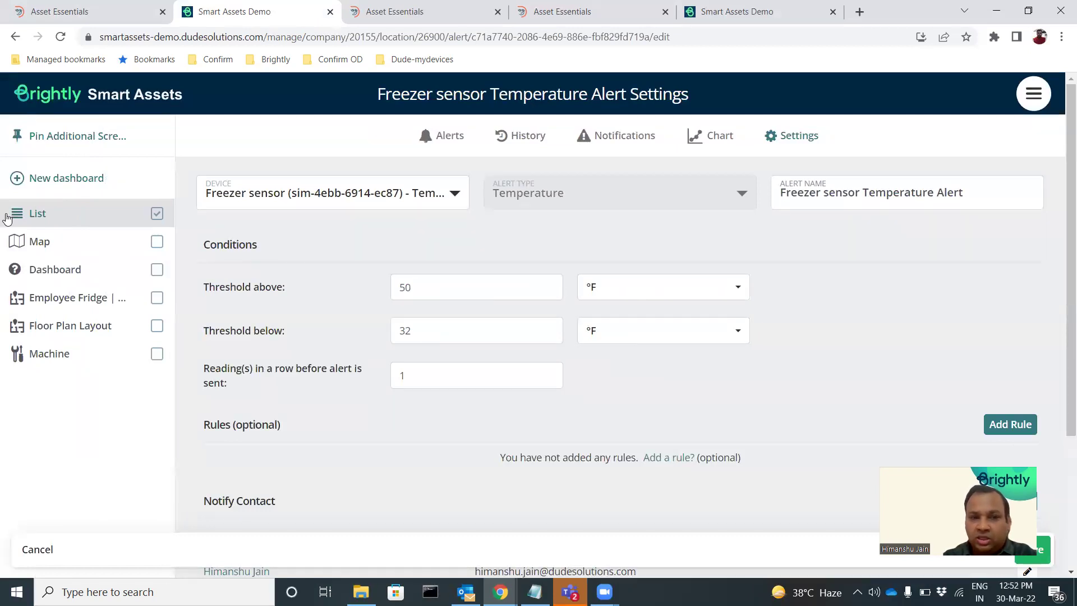
click(6, 217)
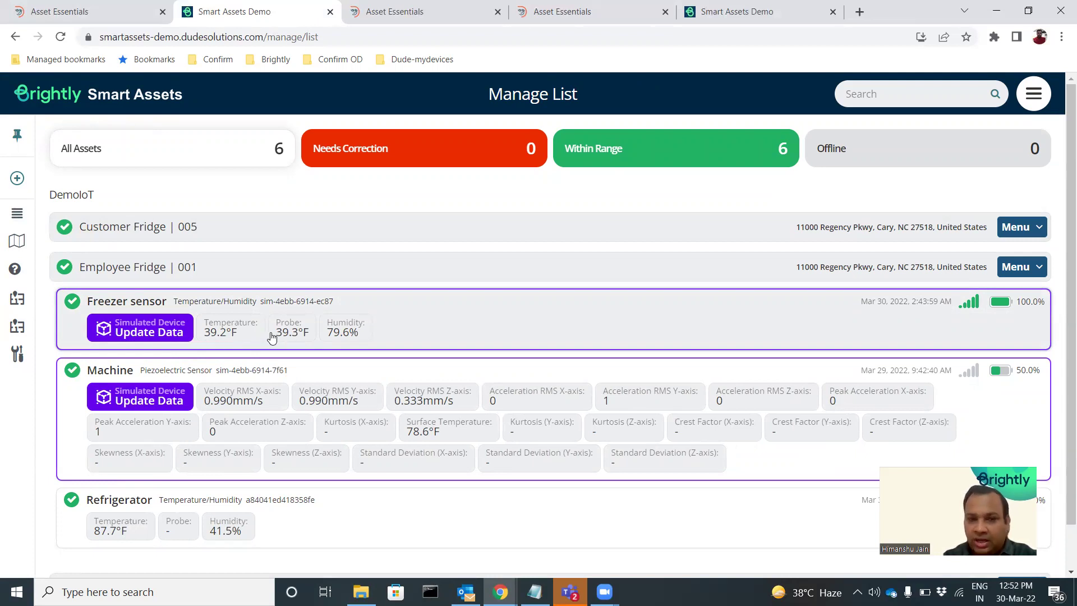
click(140, 332)
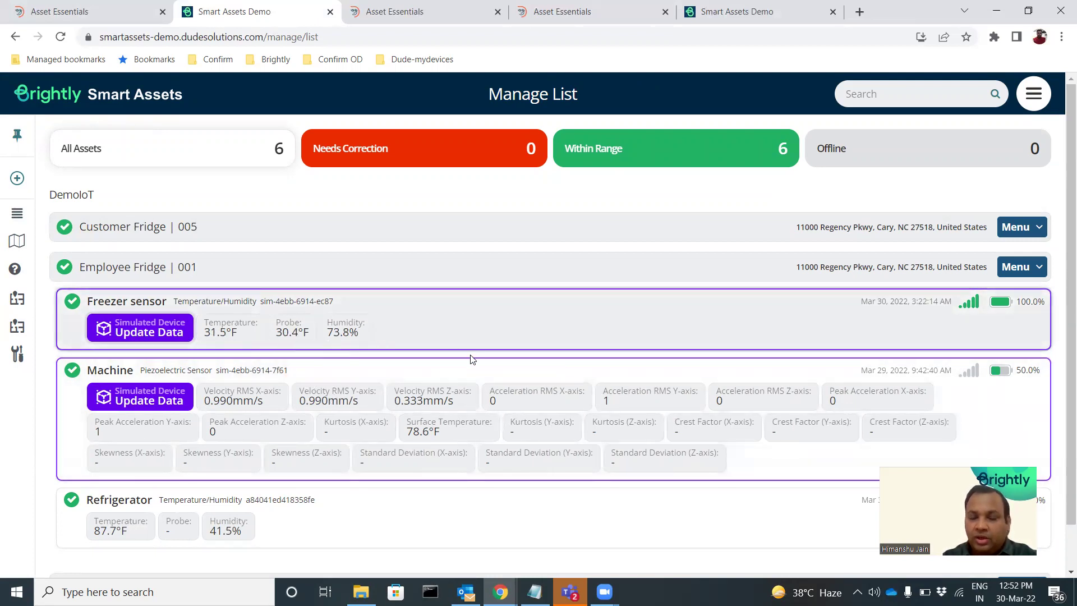
click(265, 279)
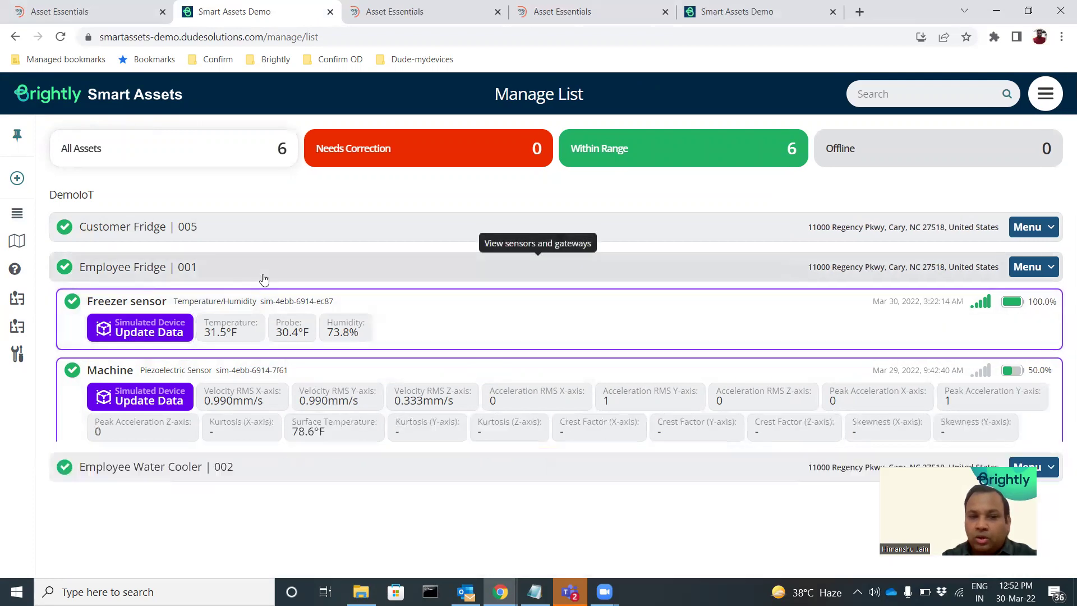
click(278, 278)
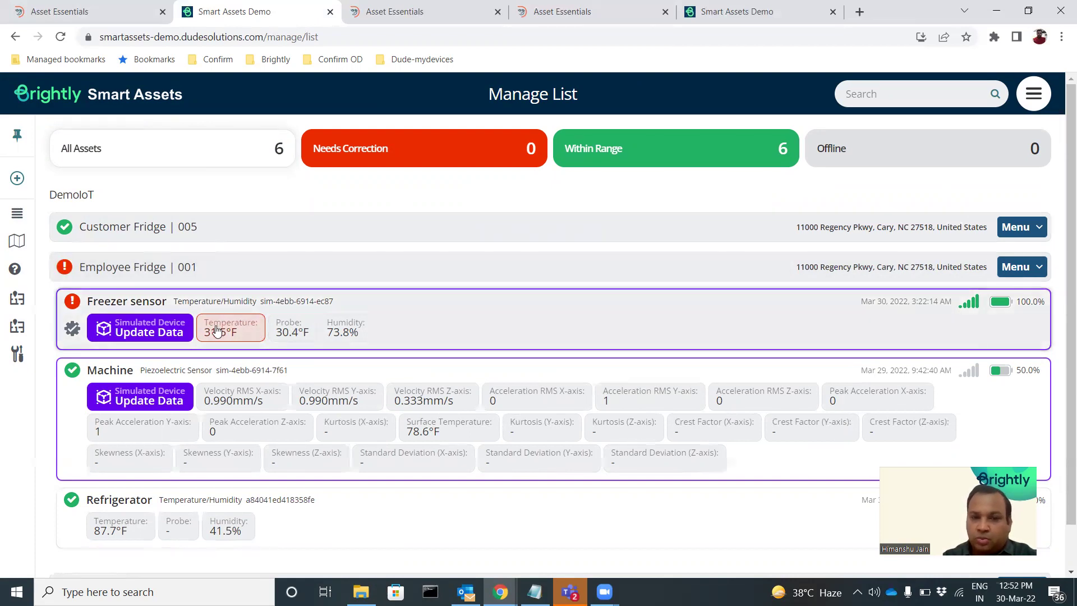
Step: Switch to the Asset Essentials work orders, reload the list and check where the newest work order was generated from
click(371, 28)
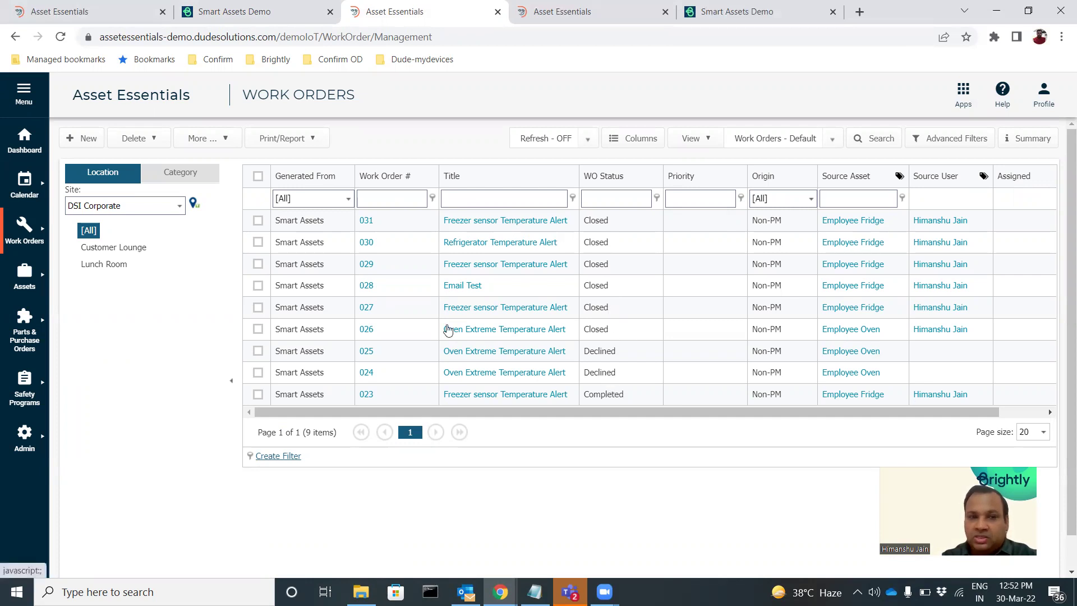
click(60, 38)
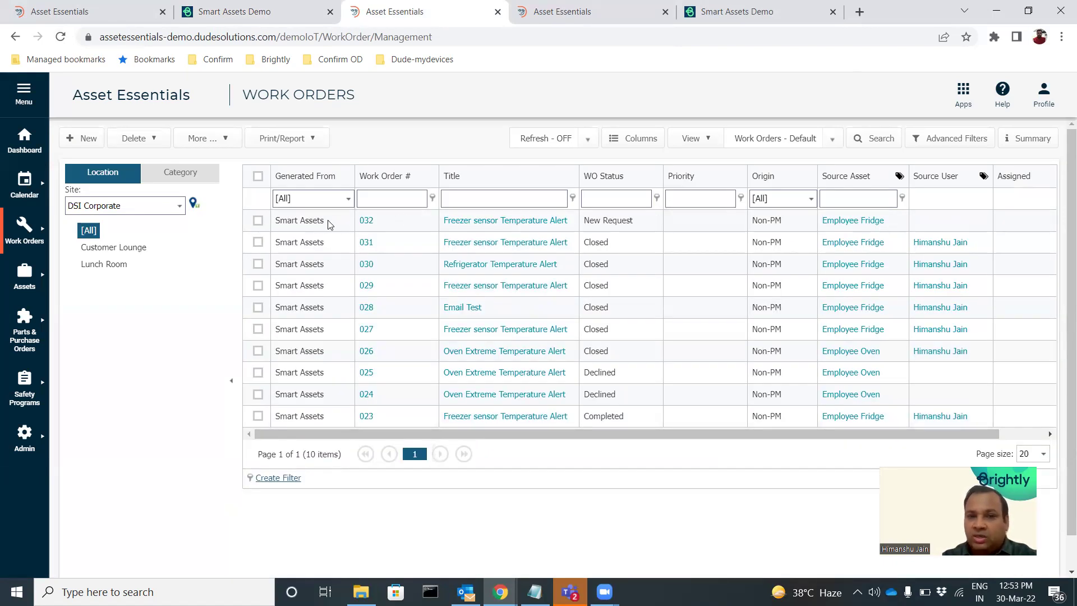
drag(325, 221, 275, 221)
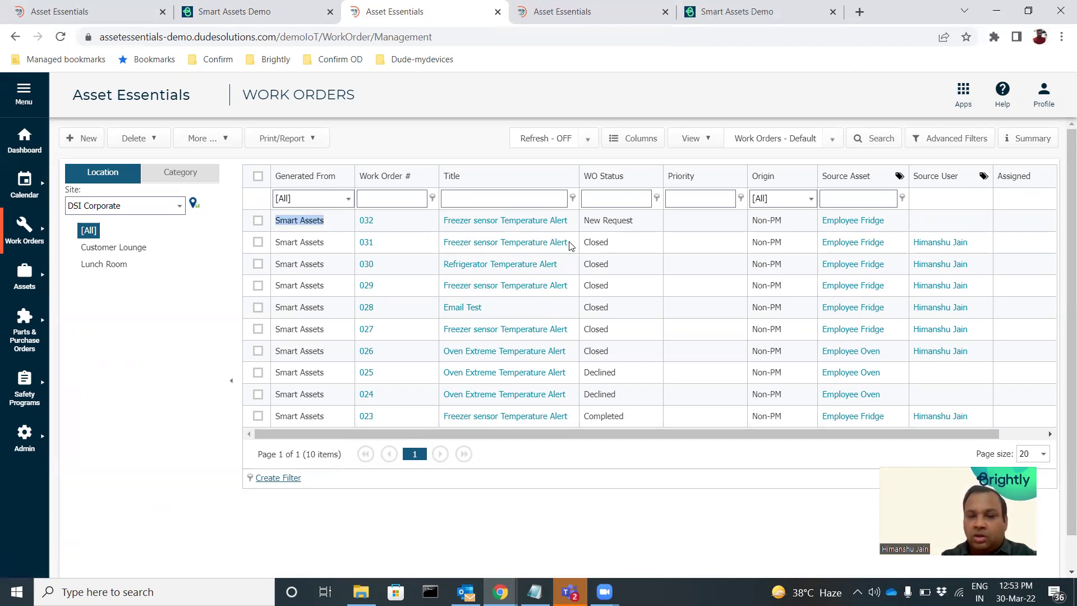
click(592, 479)
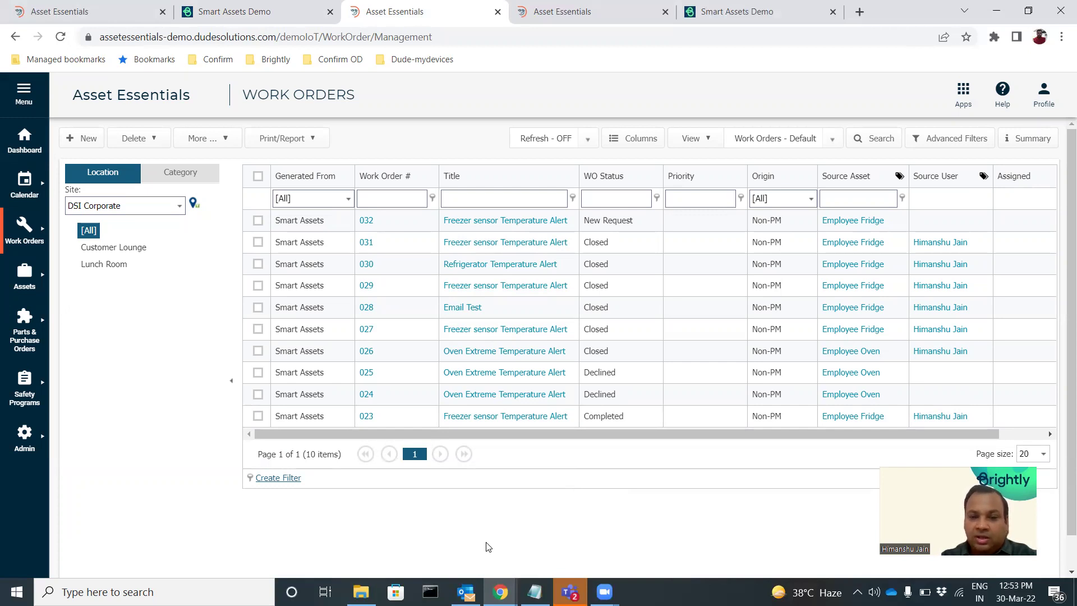
Step: Switch to Outlook and open the newest Smart Monitoring Alert email in the SmartAssets folder
click(466, 592)
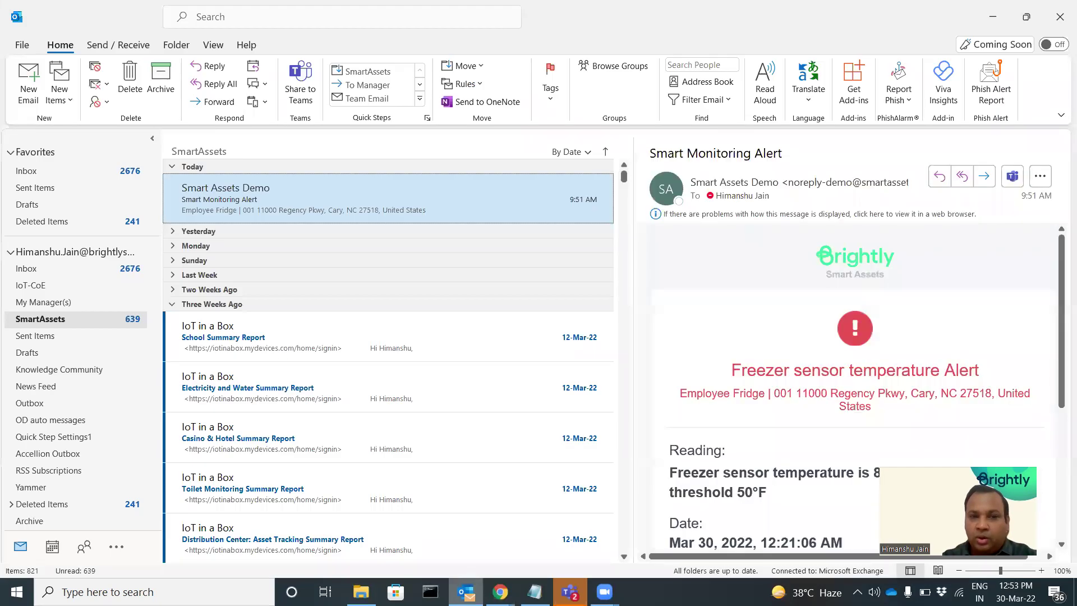
click(96, 316)
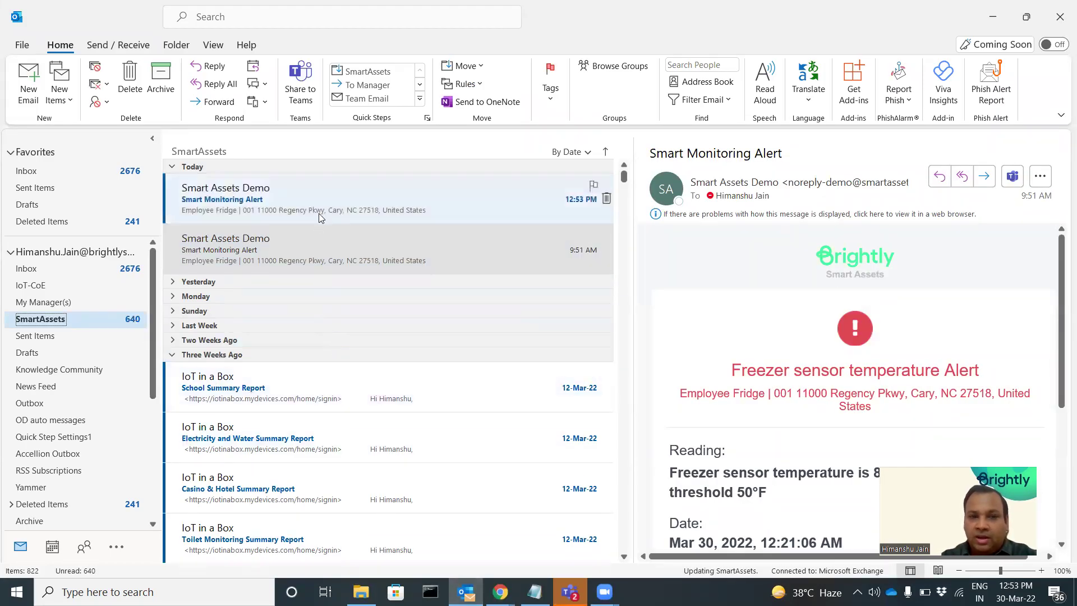
click(273, 200)
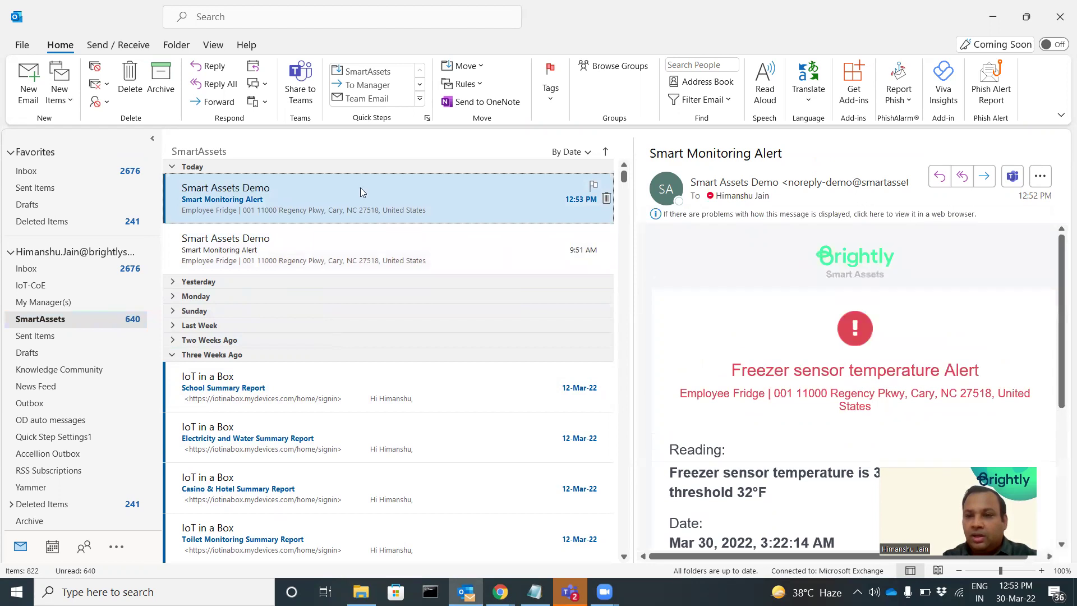
Step: Check the alert email's sender details and examine the asset and location line in its body
mouse_move(704, 183)
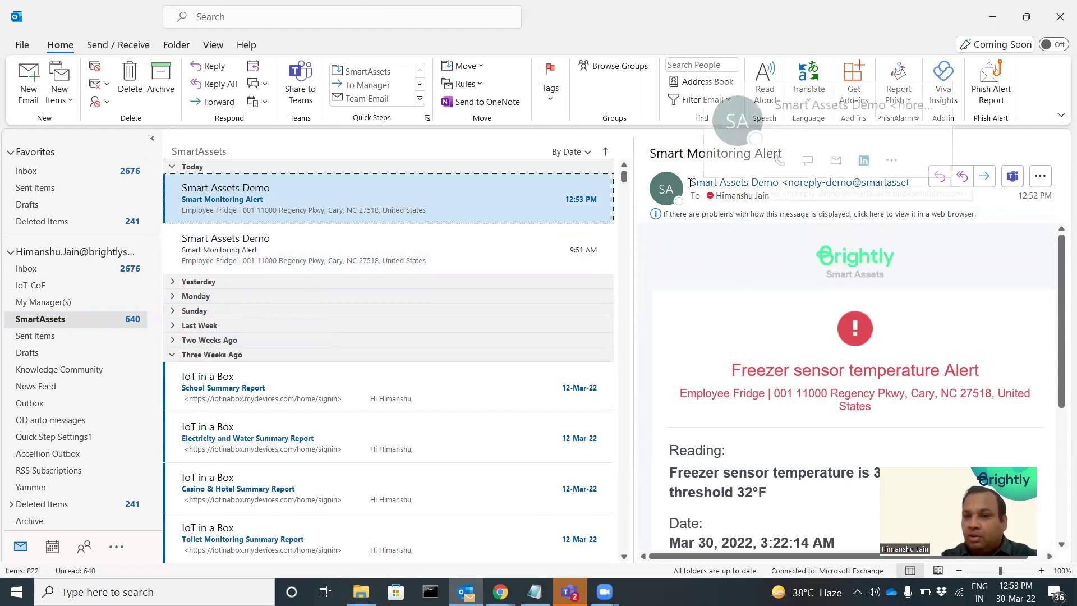
click(701, 184)
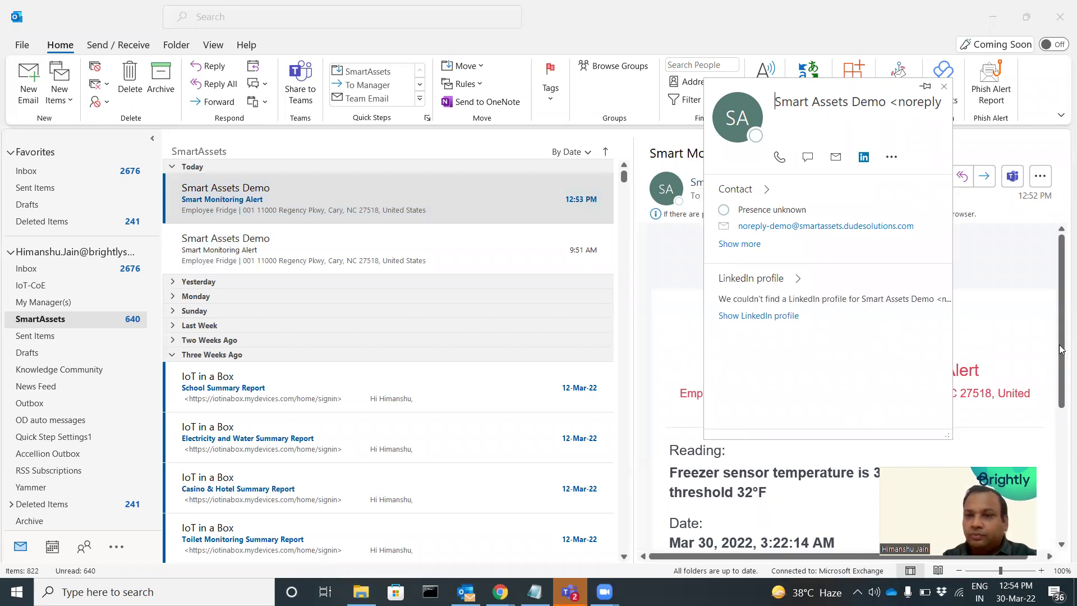
click(1041, 325)
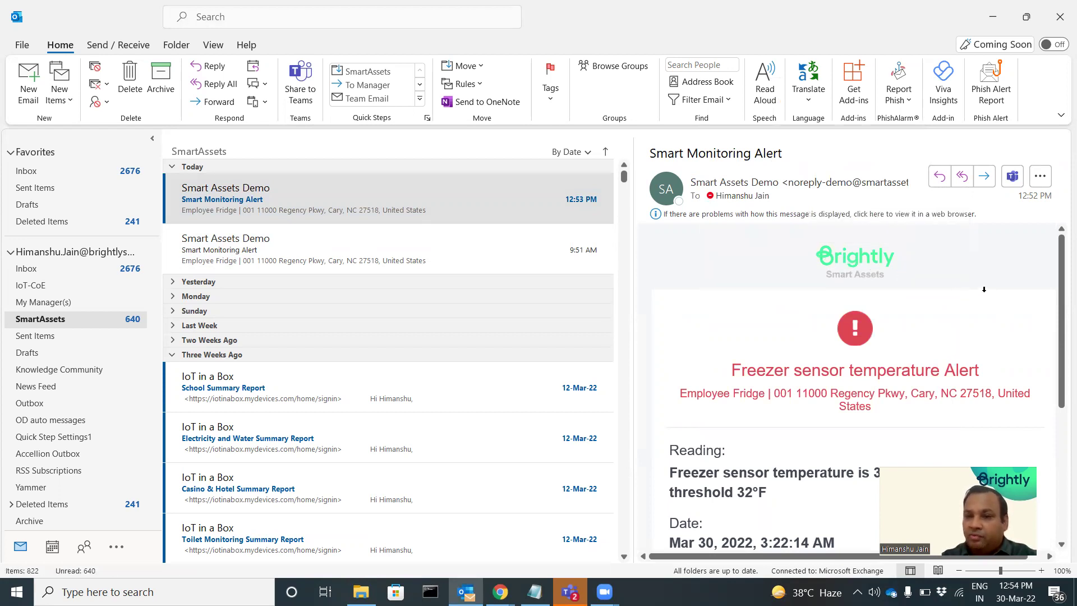
drag(1061, 299, 1061, 309)
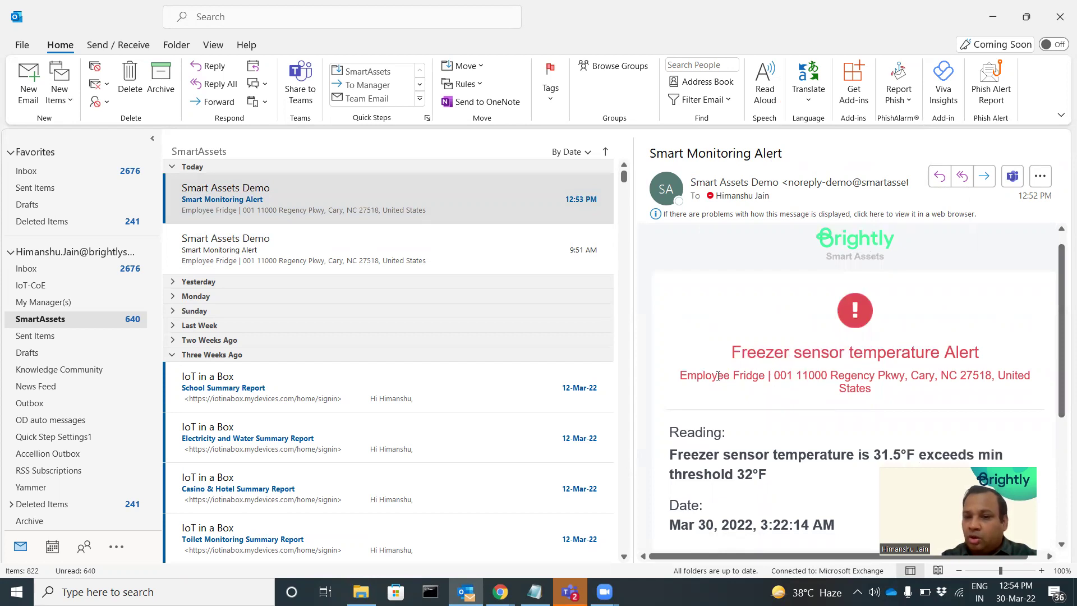
drag(682, 375, 777, 386)
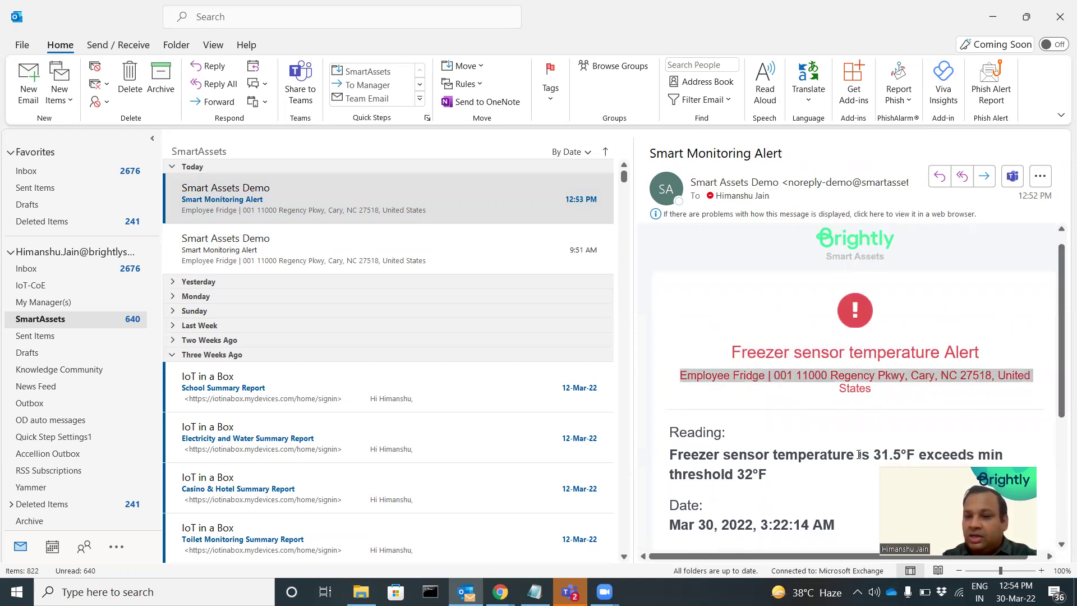
Step: Examine the freezer temperature reading in the alert email, and return to the Smart Assets list in Chrome to collapse Employee Fridge | 001
drag(858, 456, 897, 458)
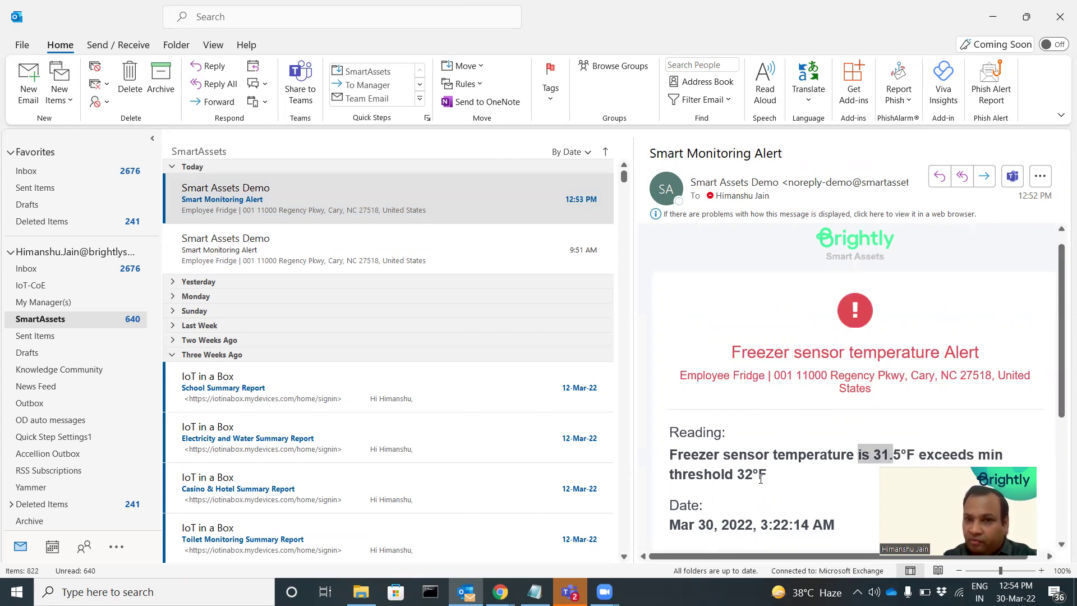
click(989, 23)
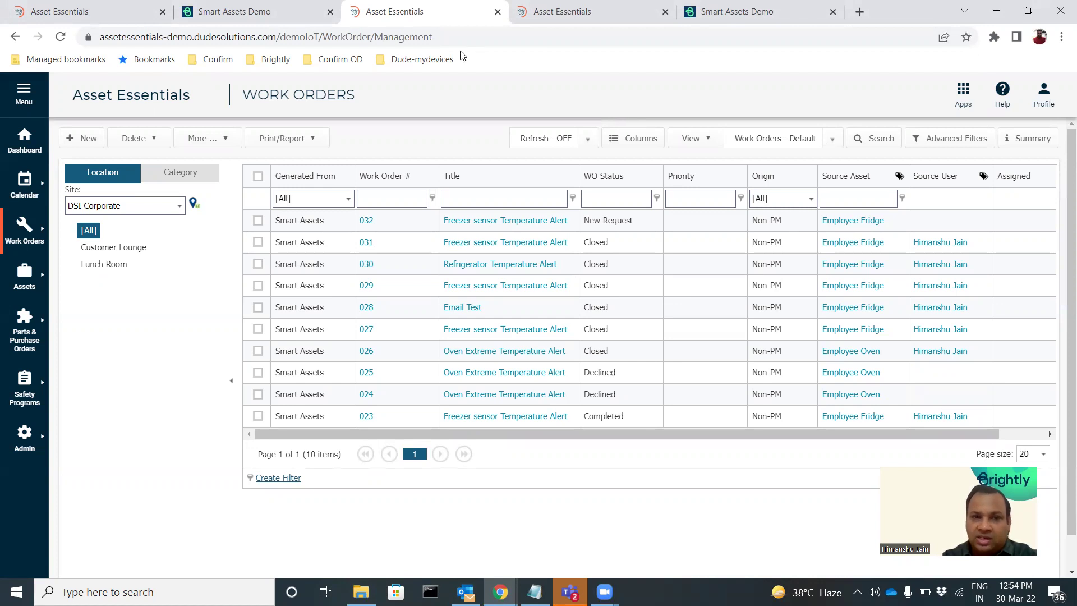
click(229, 12)
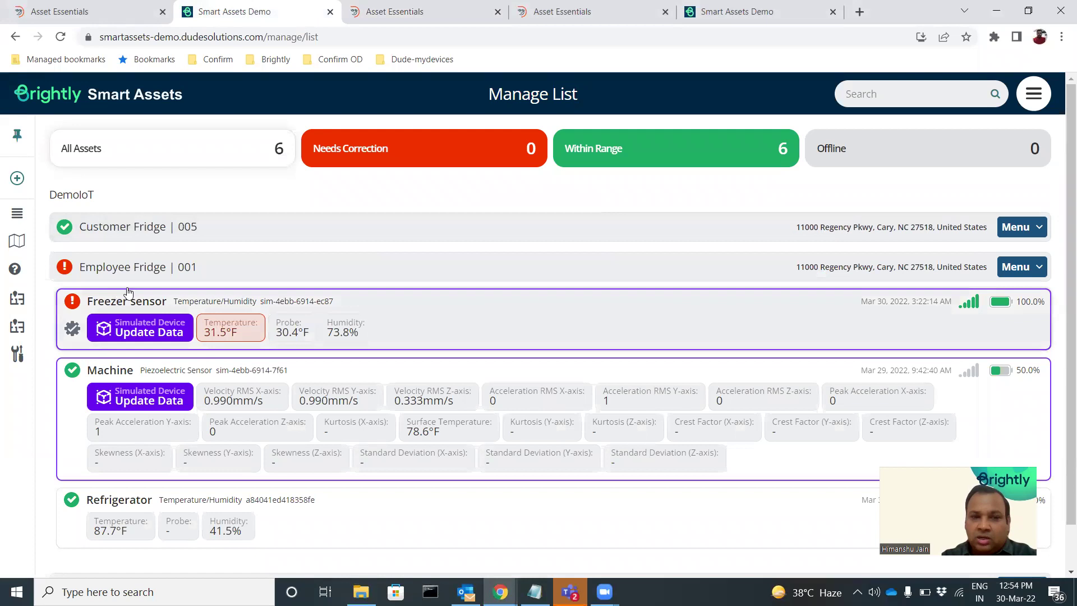
click(208, 270)
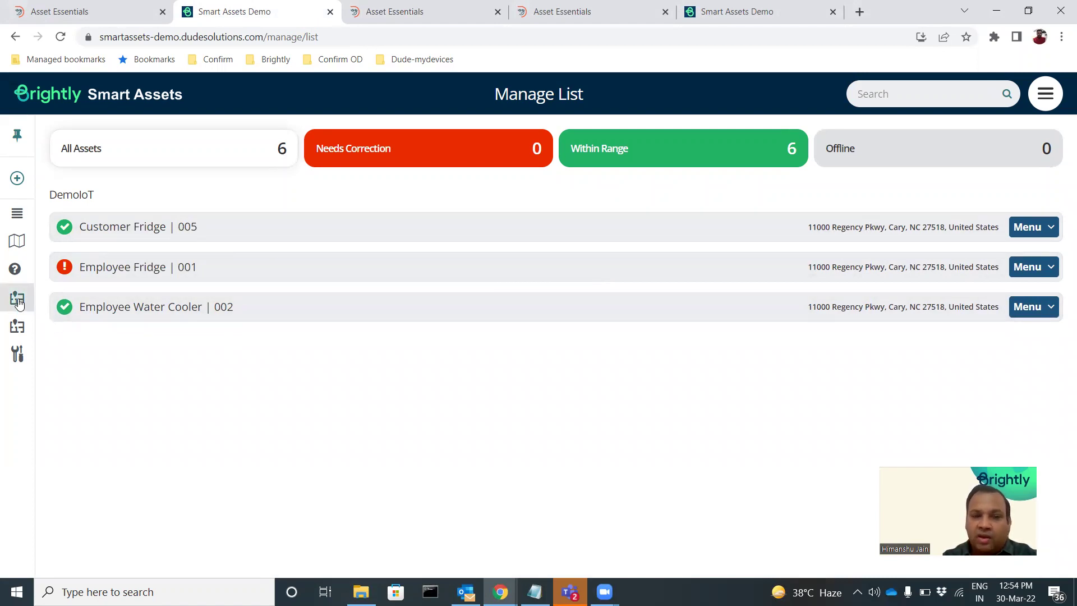
Step: Open the Floor Plan Layout screen and tick its entry in the list of pinned screens
mouse_move(19, 303)
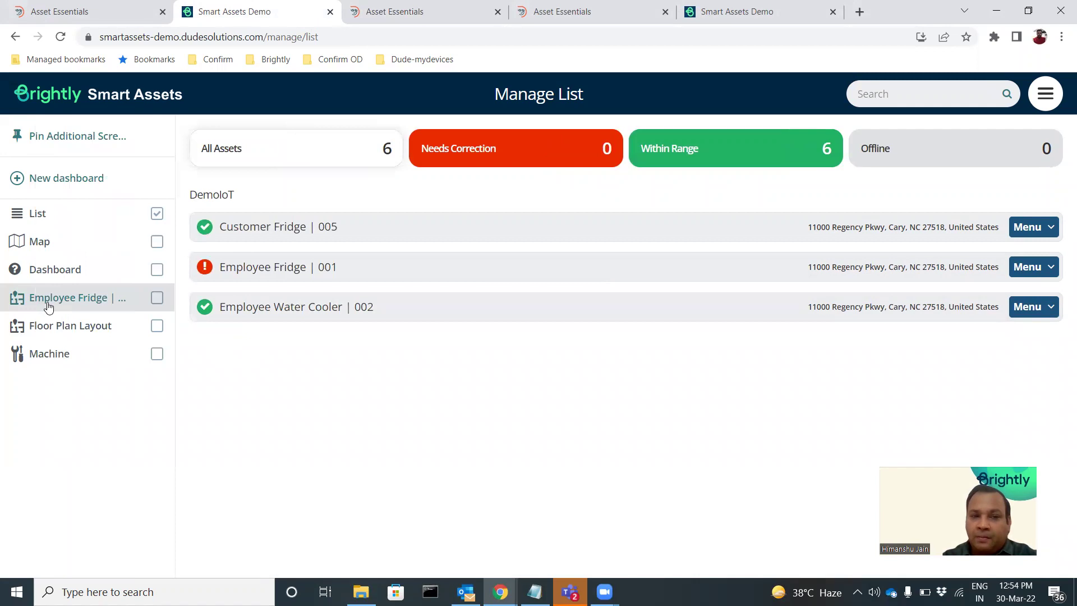
click(55, 334)
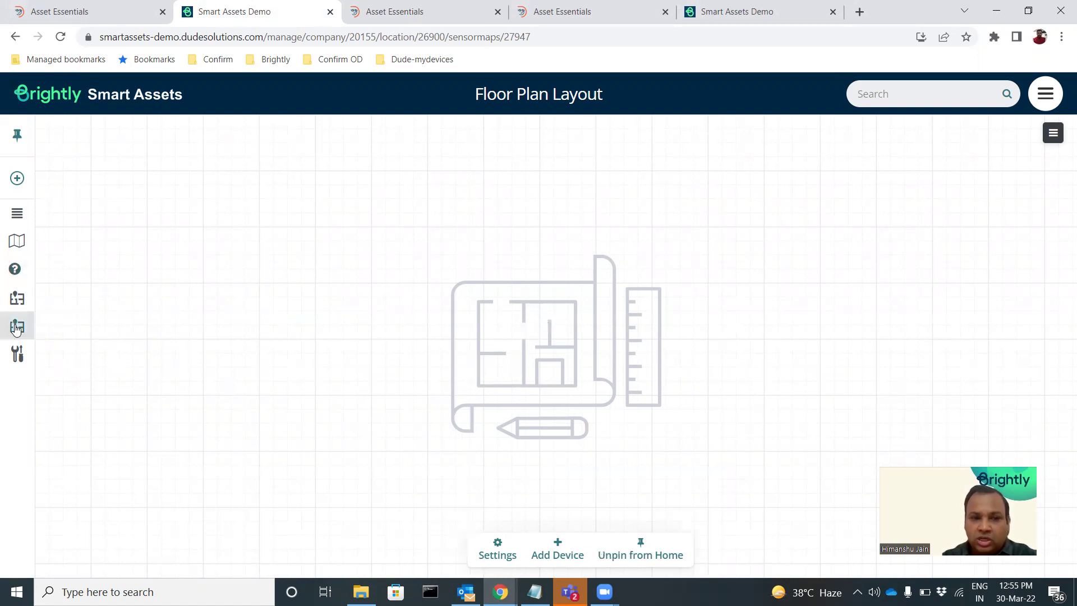
mouse_move(26, 329)
click(157, 325)
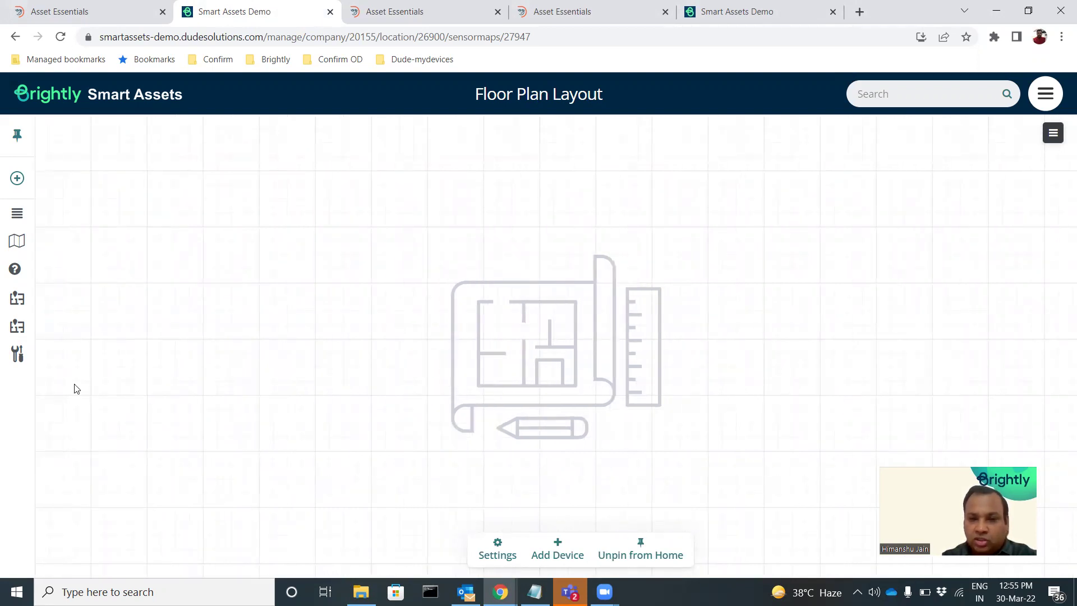
Step: Open the Employee Fridge sensor map and inspect the readings of the red Freezer sensor marker on the building
mouse_move(16, 330)
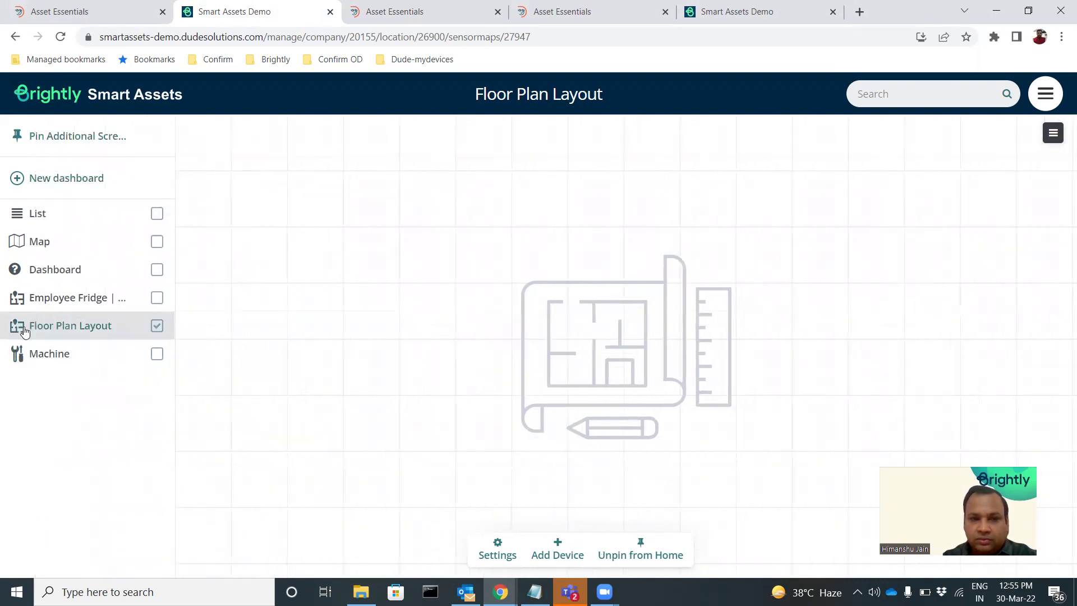
click(59, 298)
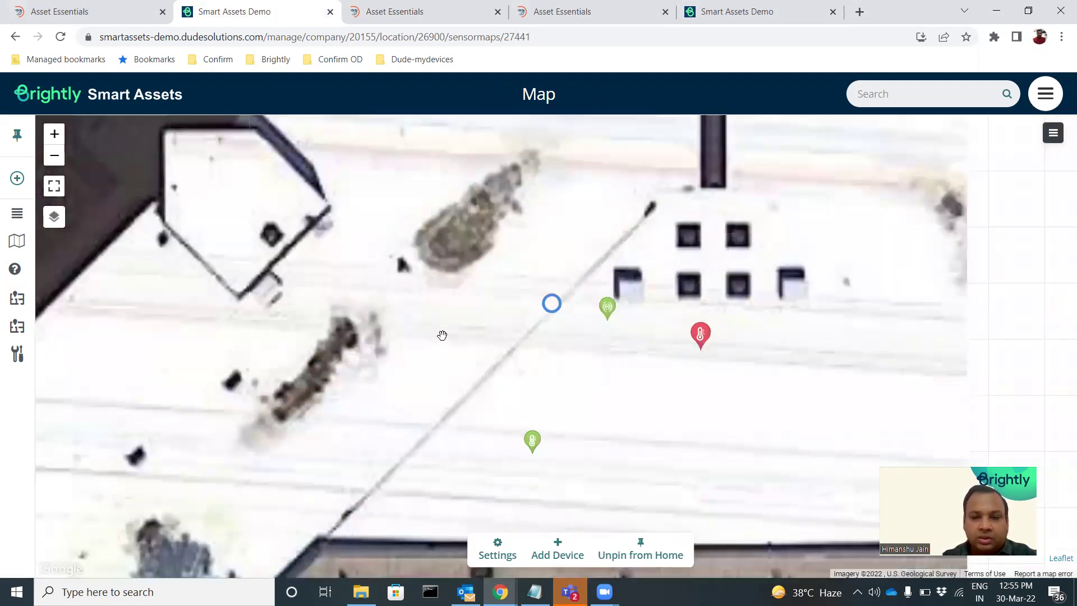
scroll(442, 335, down, 2)
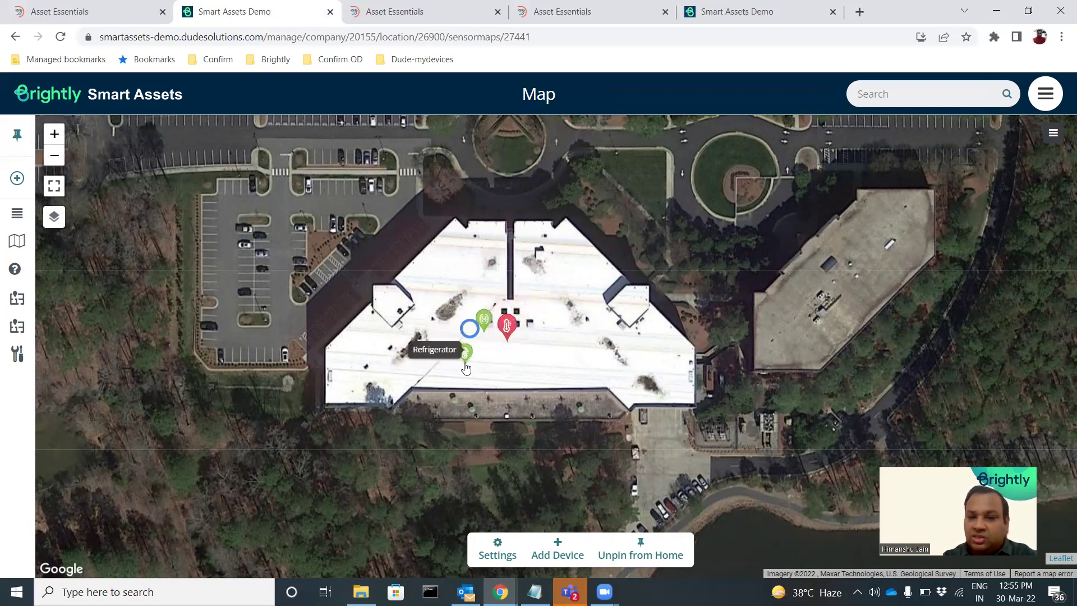
click(506, 325)
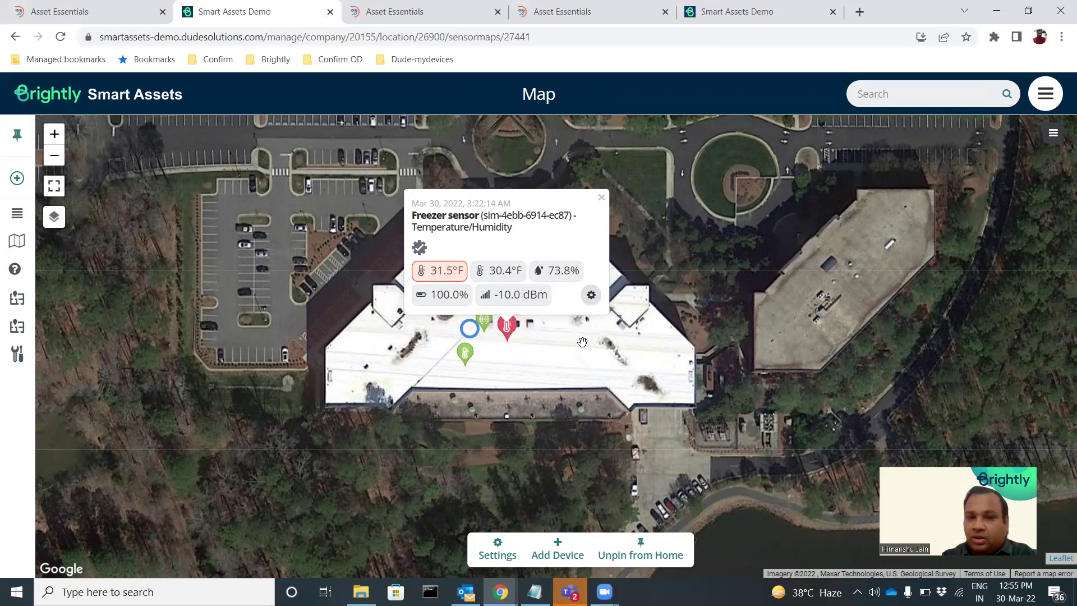
click(553, 356)
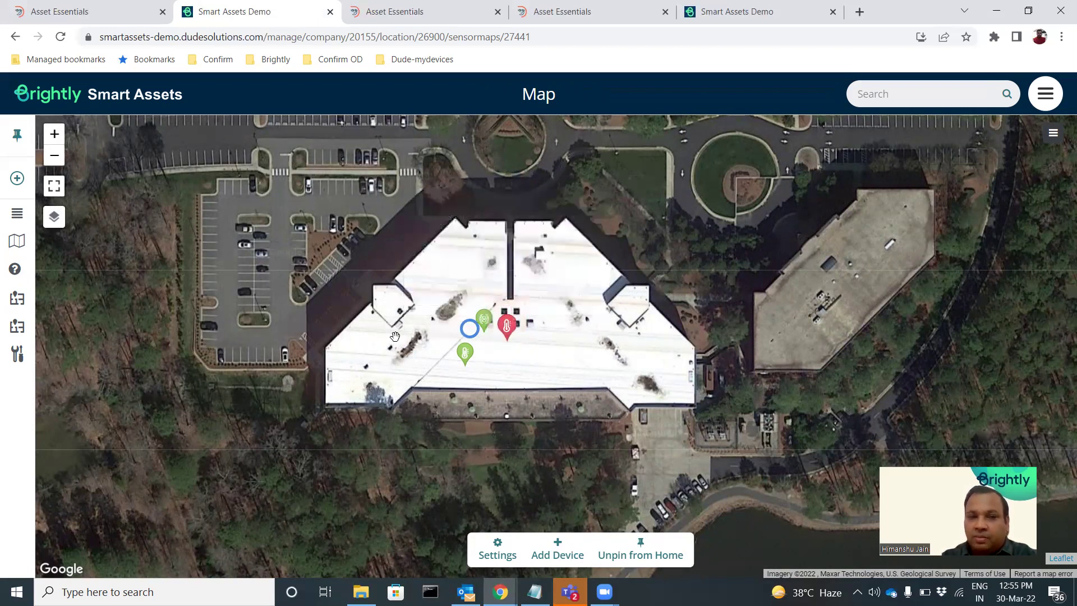
Step: Return to the asset list by way of the Floor Plan Layout and expand Employee Fridge | 001
click(21, 333)
mouse_move(19, 330)
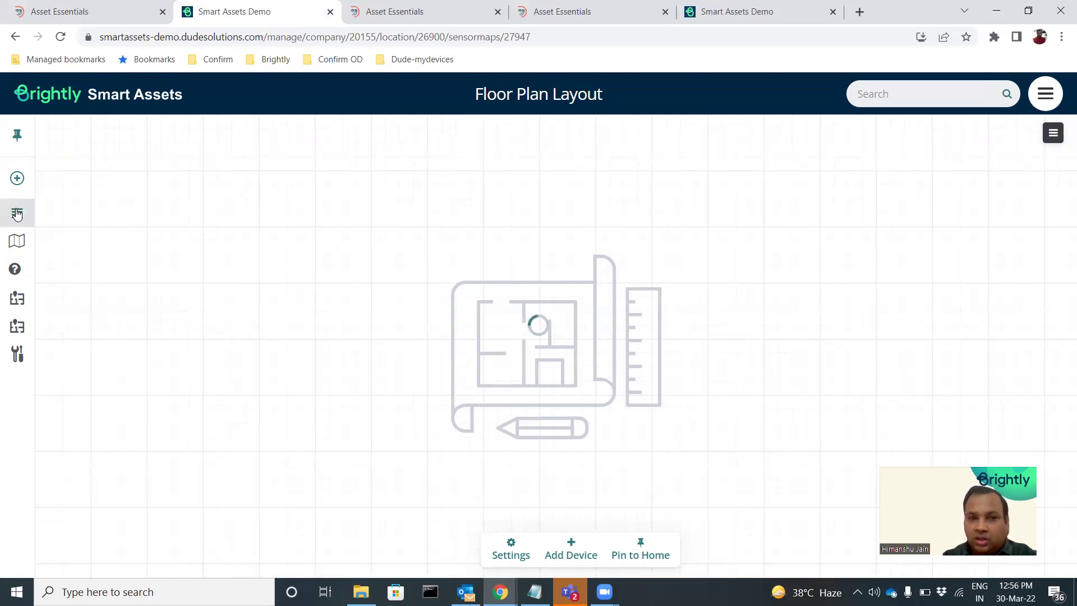
click(39, 213)
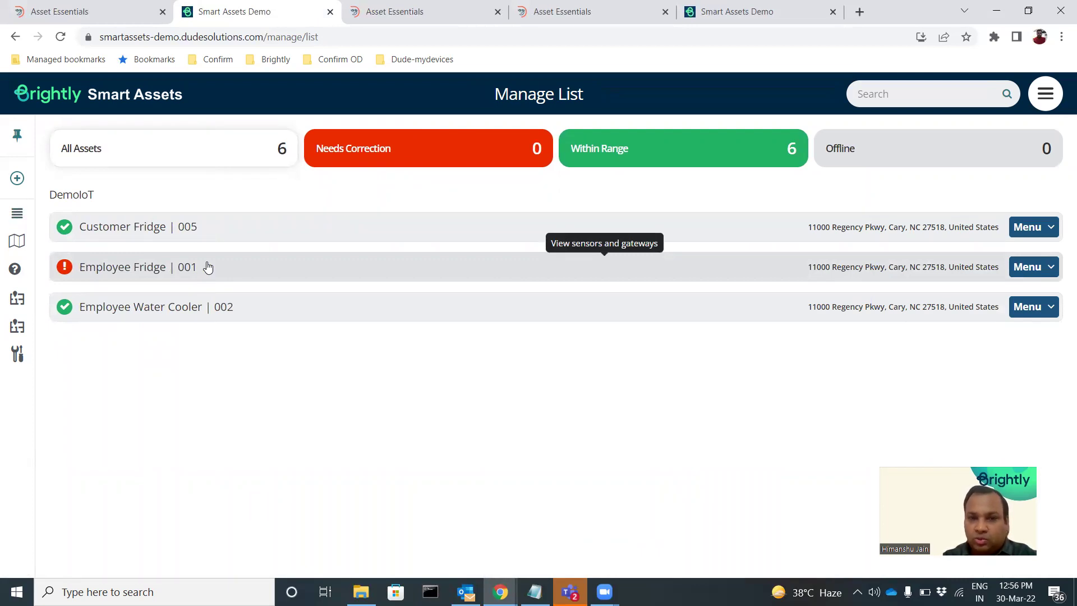
click(193, 267)
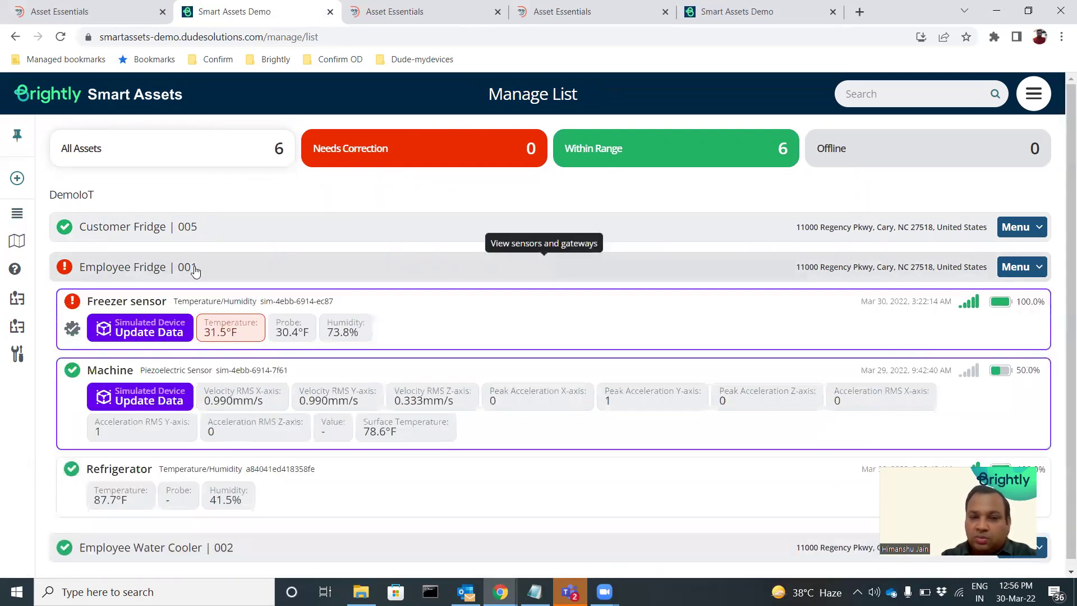
Step: Open the Freezer sensor's history and check the reading count and maximum temperature in its daily summary
click(445, 317)
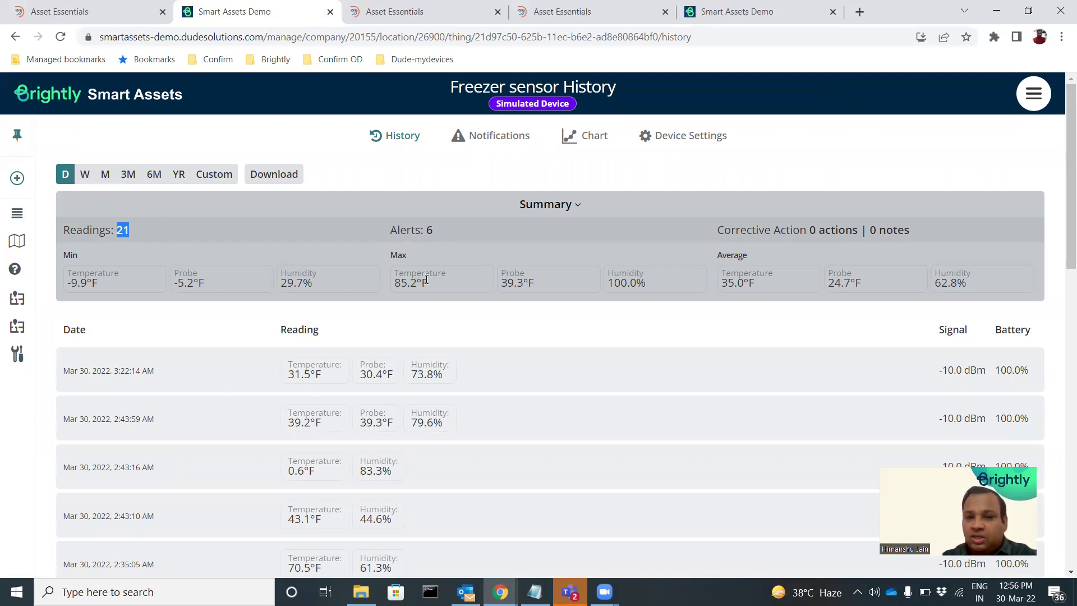
drag(426, 280, 400, 282)
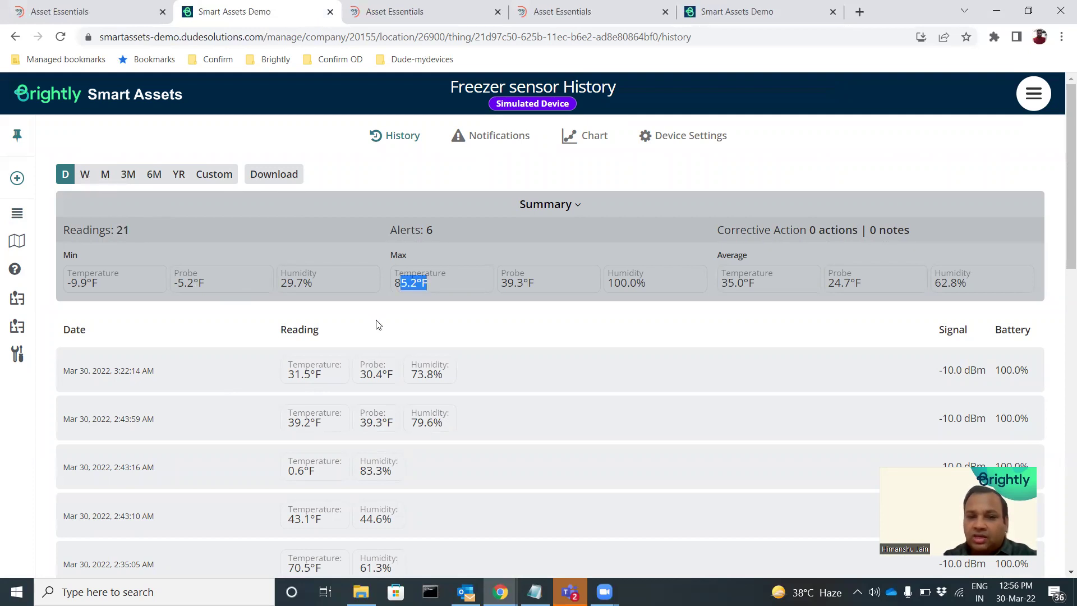
Step: Examine the temperature alert points on the Freezer sensor's daily chart, and return to the asset list
click(594, 145)
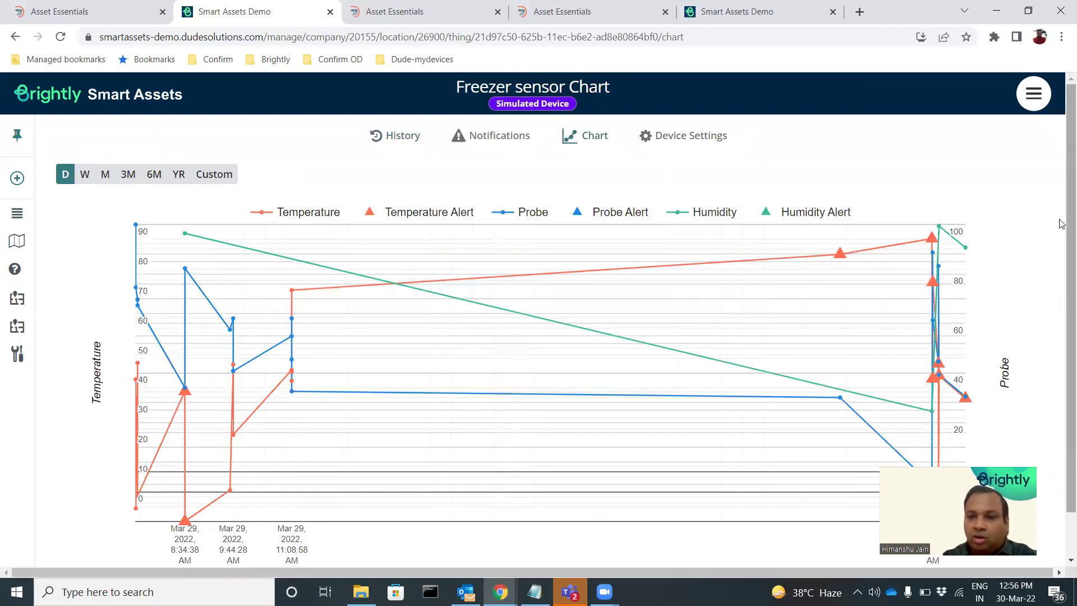
scroll(1059, 250, down, 1)
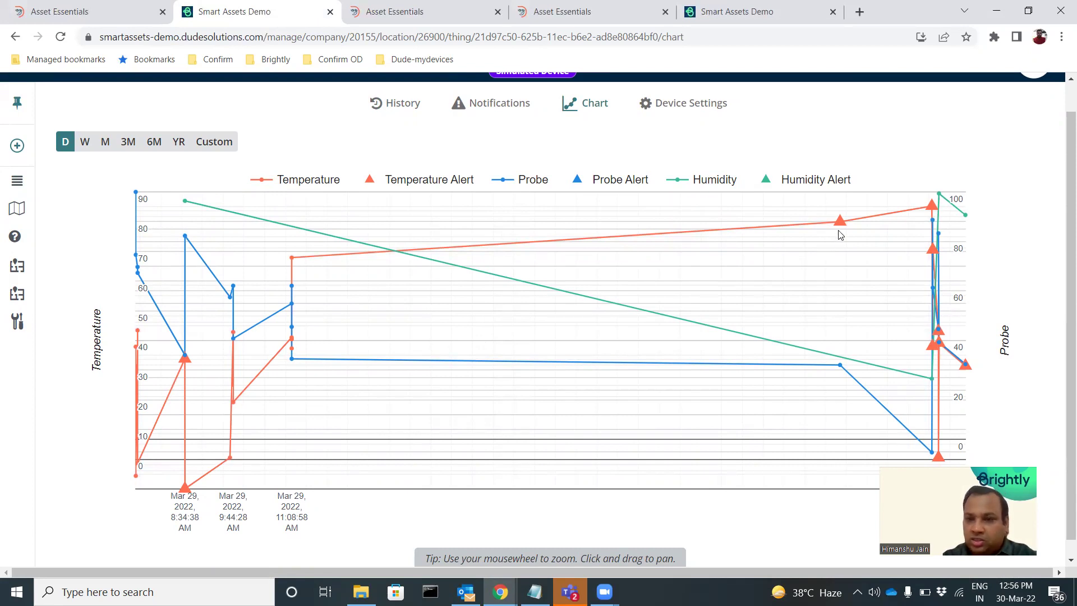
mouse_move(840, 227)
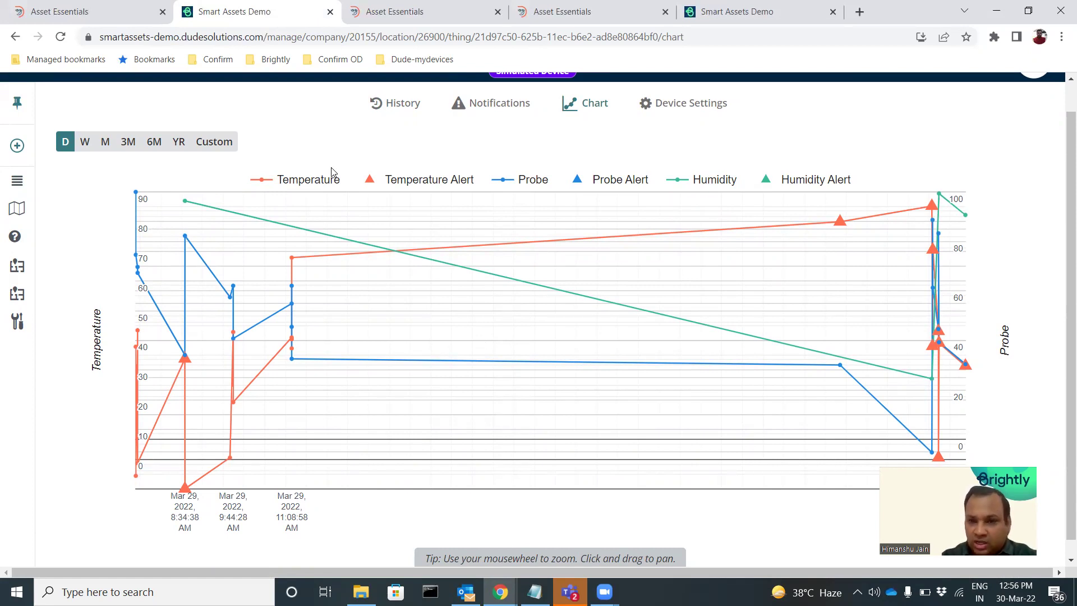
click(19, 188)
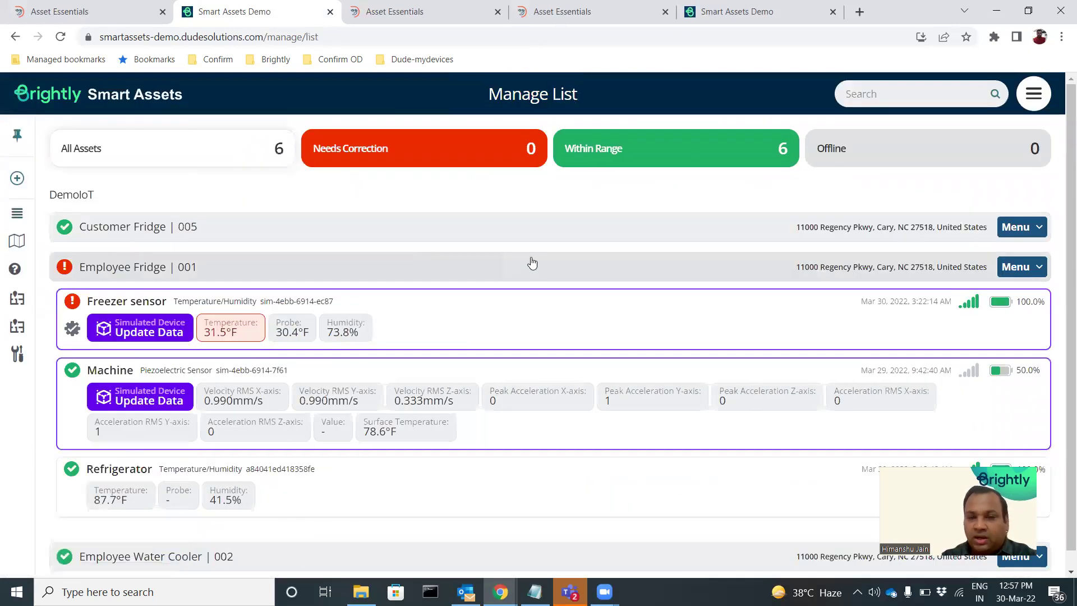